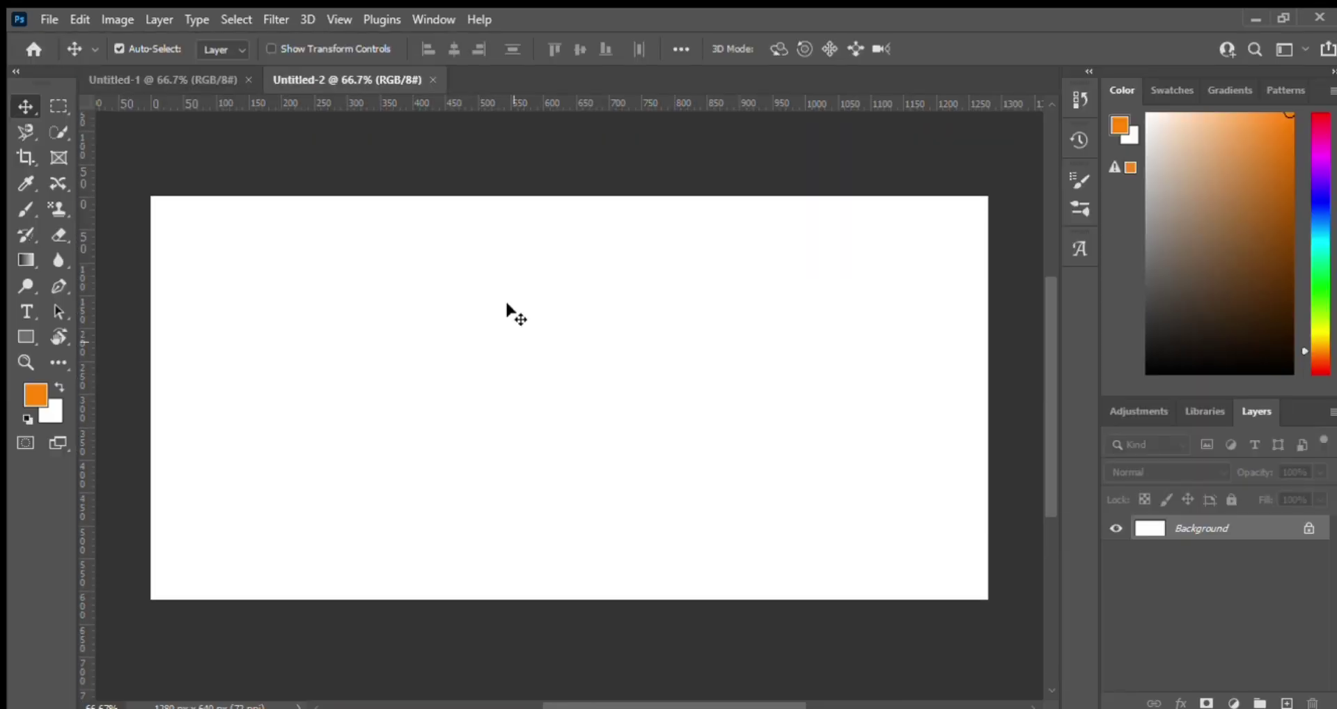
Add guides along the canvas edges and place the room background and the man's photo.
left_click_drag(218, 466, 218, 616)
left_click_drag(83, 422, 995, 421)
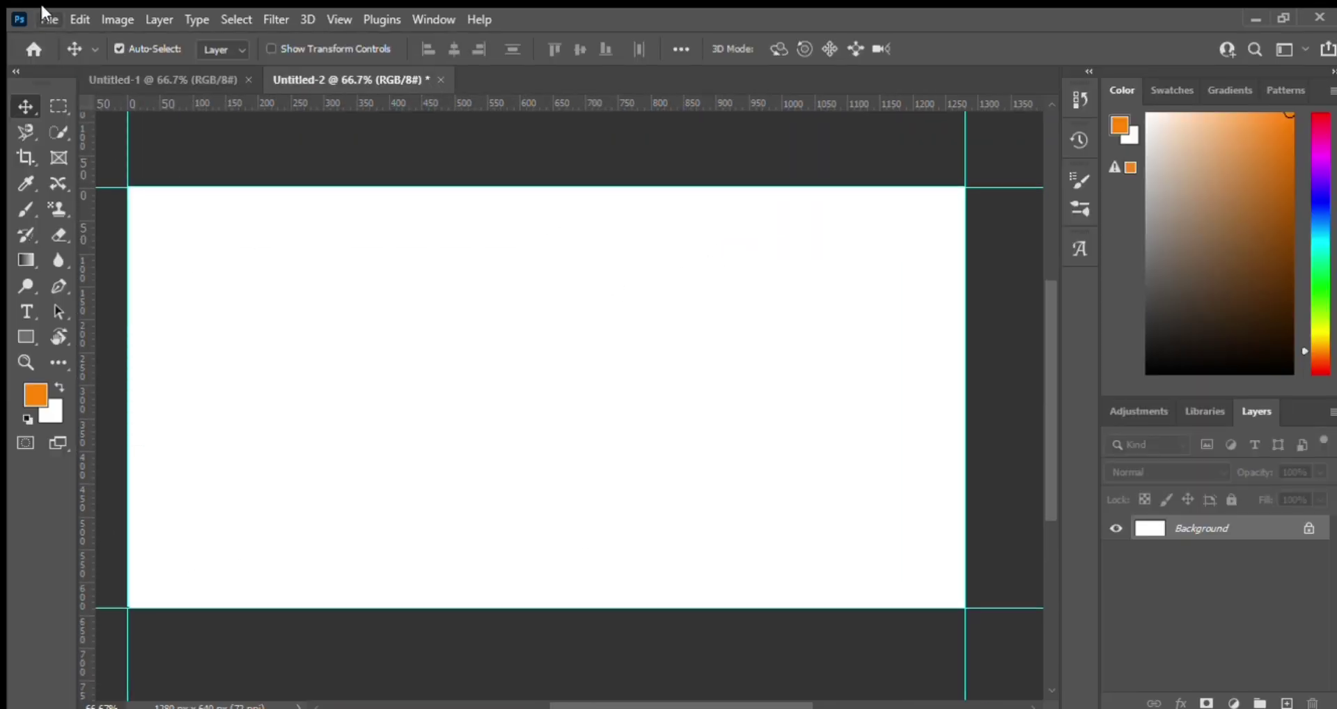
key("Return")
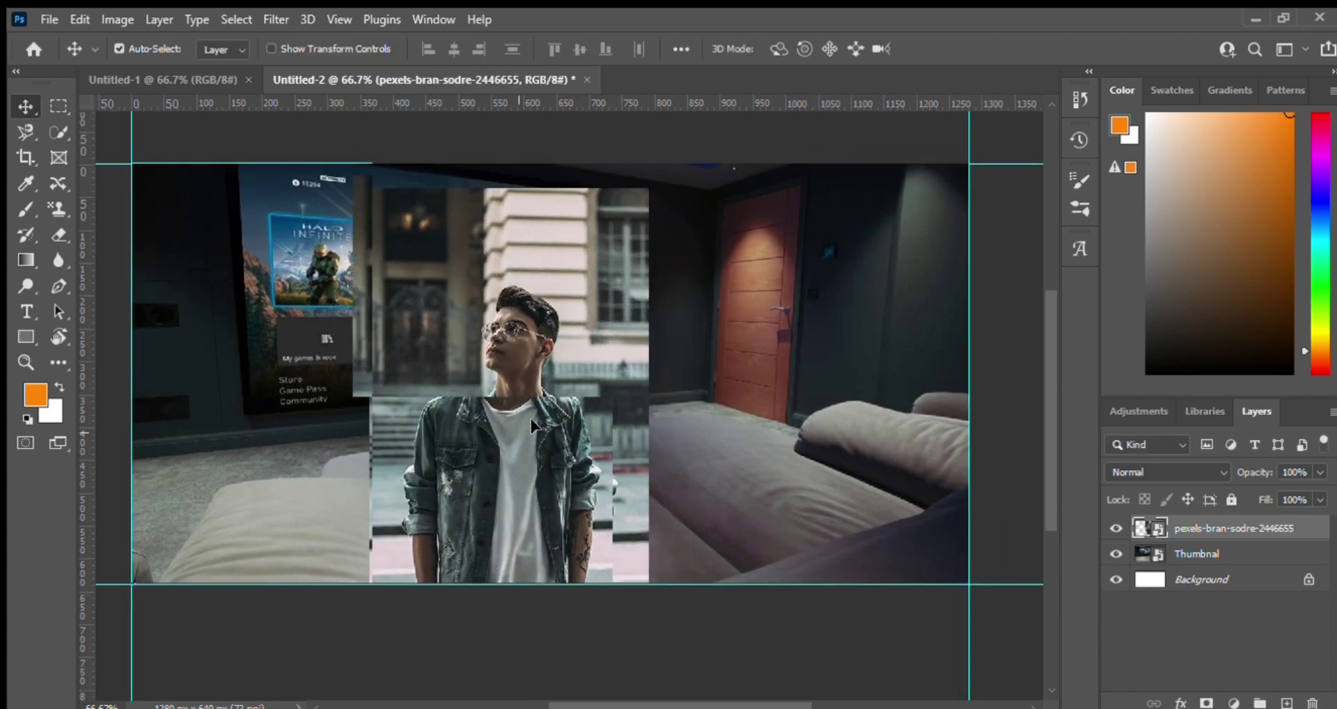
key("Return")
Select the man with Quick Selection and mask out his street background.
left_click(55, 134)
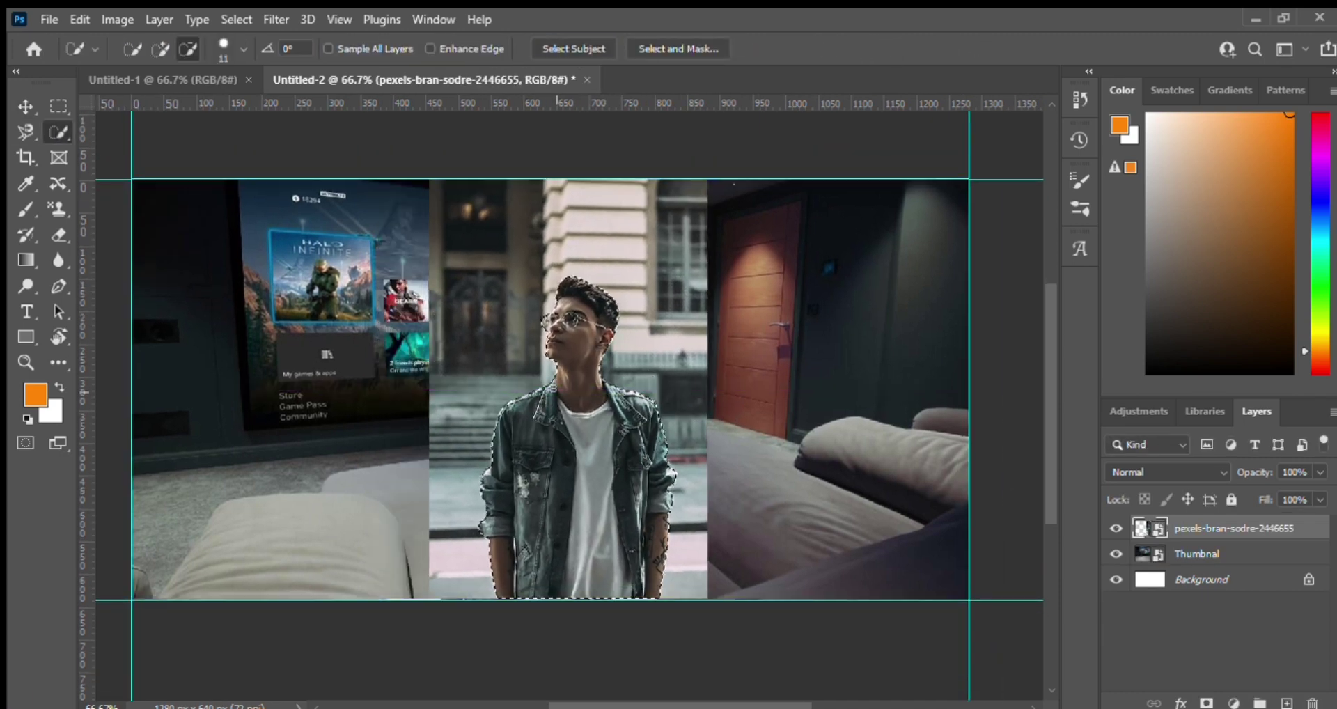
key("ctrl+plus")
key("ctrl+plus")
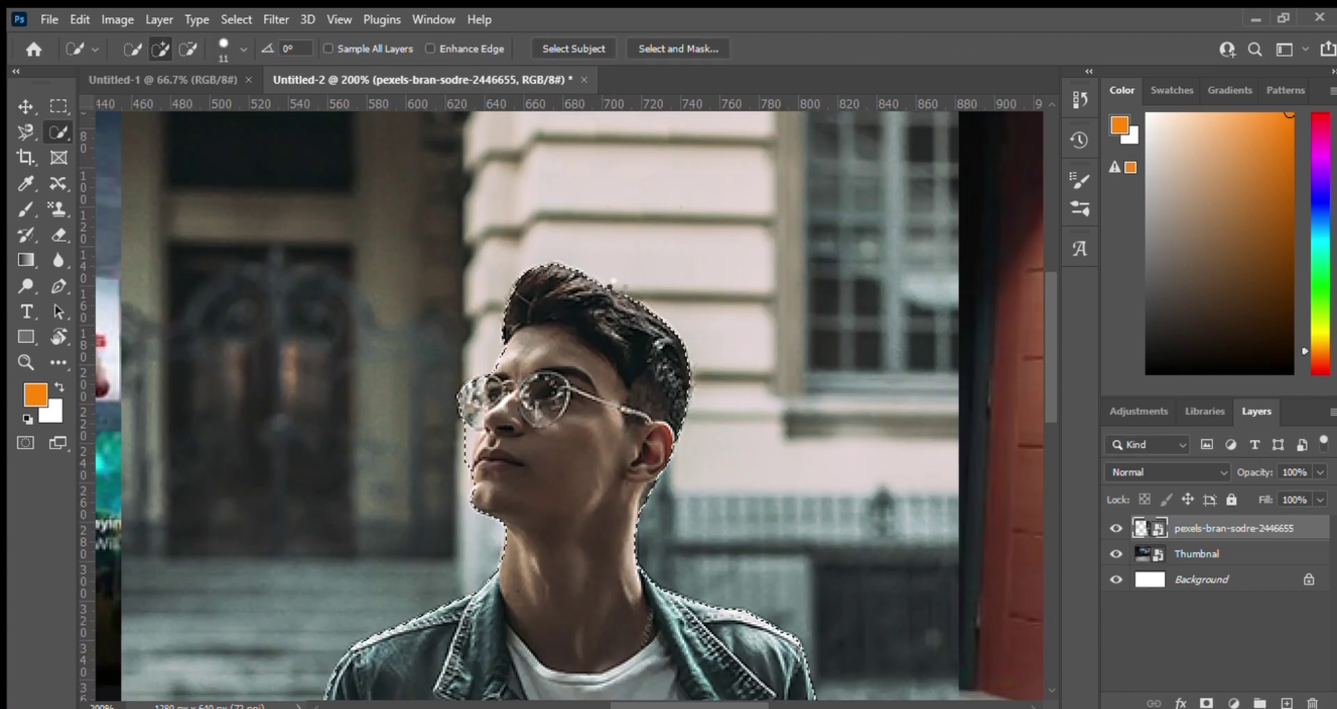
key("ctrl+minus")
key("ctrl+minus")
left_click(1207, 703)
key("v")
key("z")
key("ctrl+plus")
key("ctrl+plus")
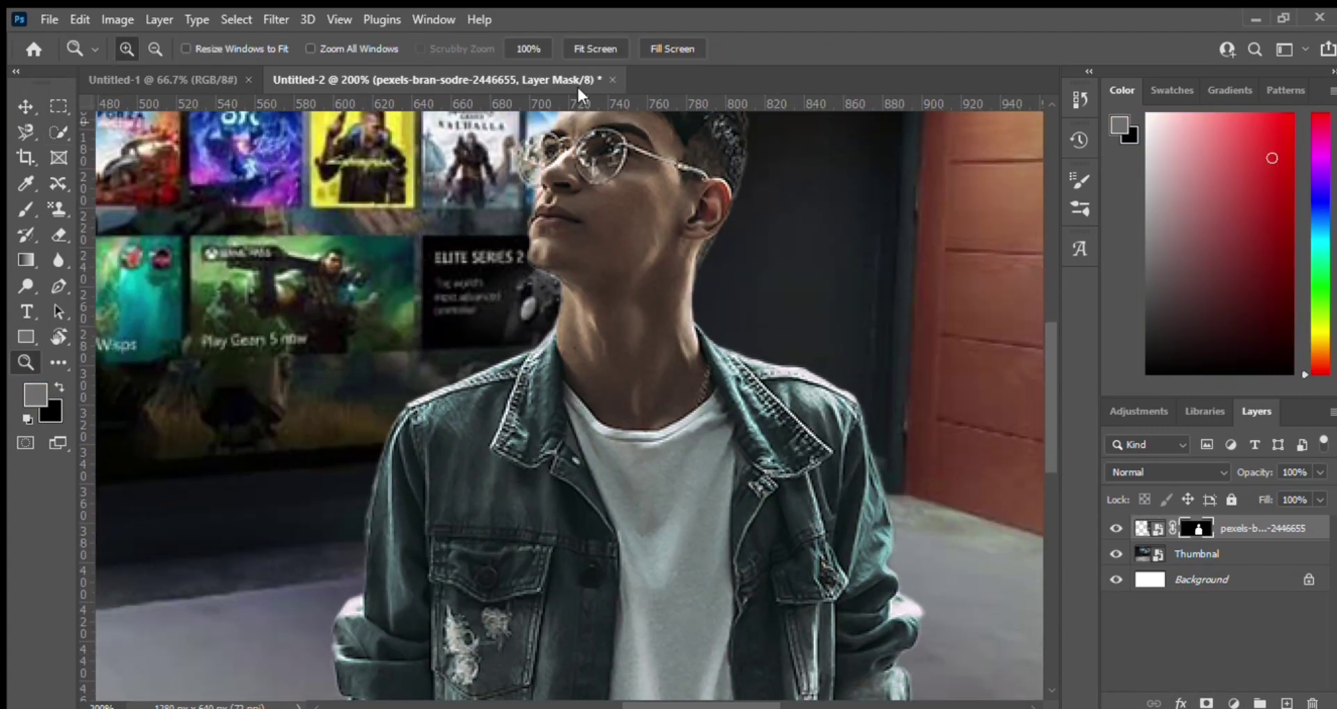
Refine the man's mask in Select and Mask, then enlarge him and move him right.
key("ctrl+alt+r")
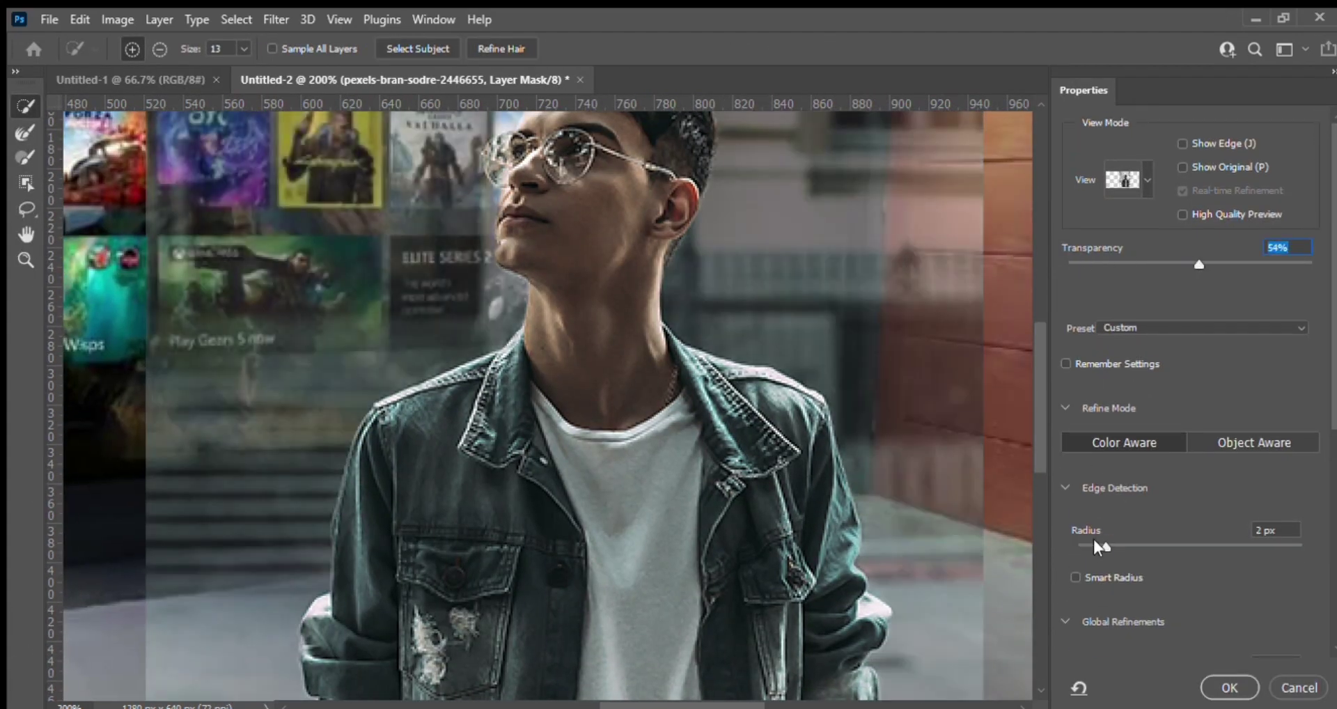
key("Return")
key("ctrl+minus")
key("ctrl+minus")
key("ctrl+t")
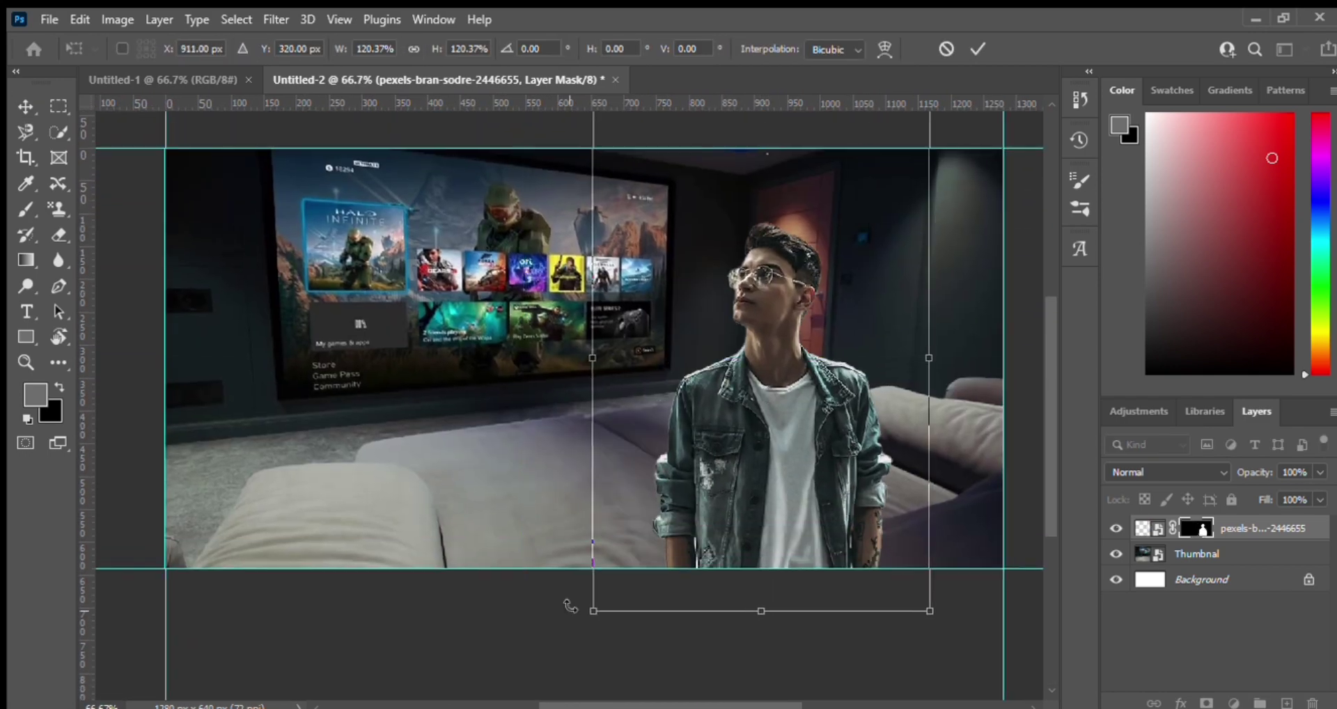
left_click_drag(685, 541, 1003, 481)
Darken the room with Brightness/Contrast and Hue/Saturation and tint it with an orange Color Fill.
key("Return")
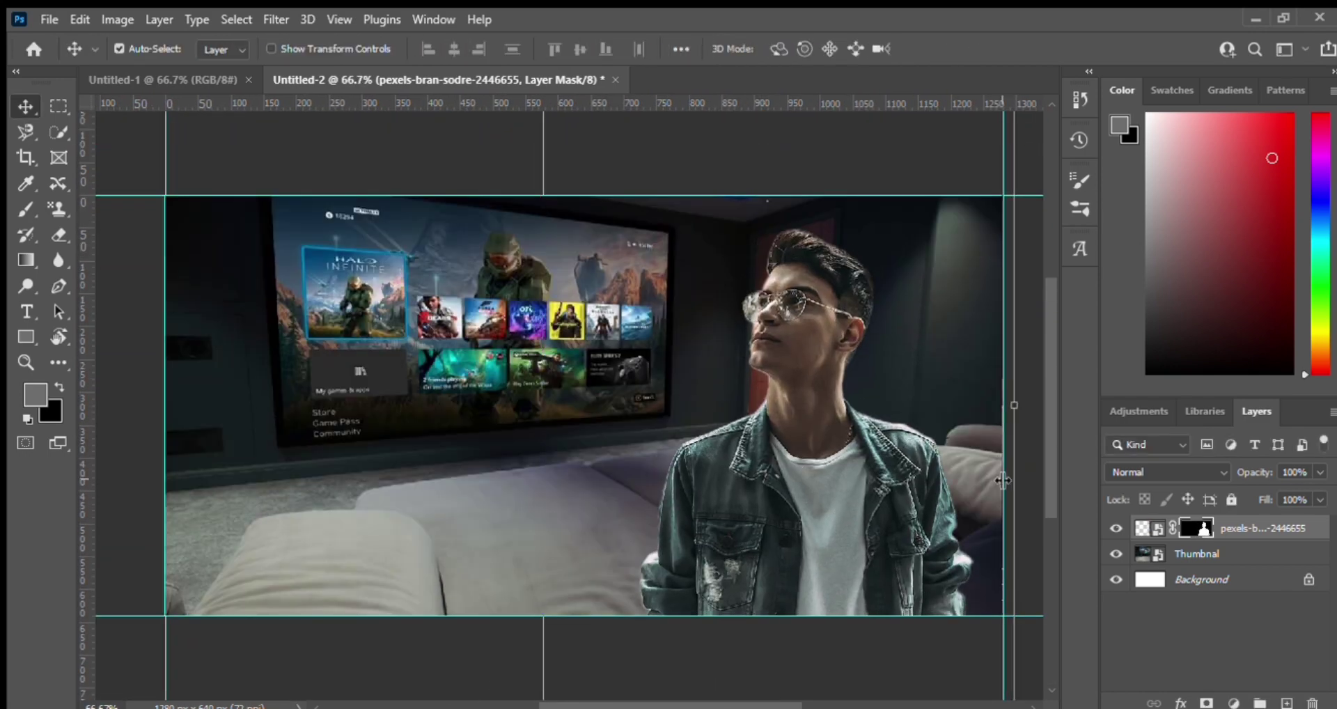
left_click(1116, 528)
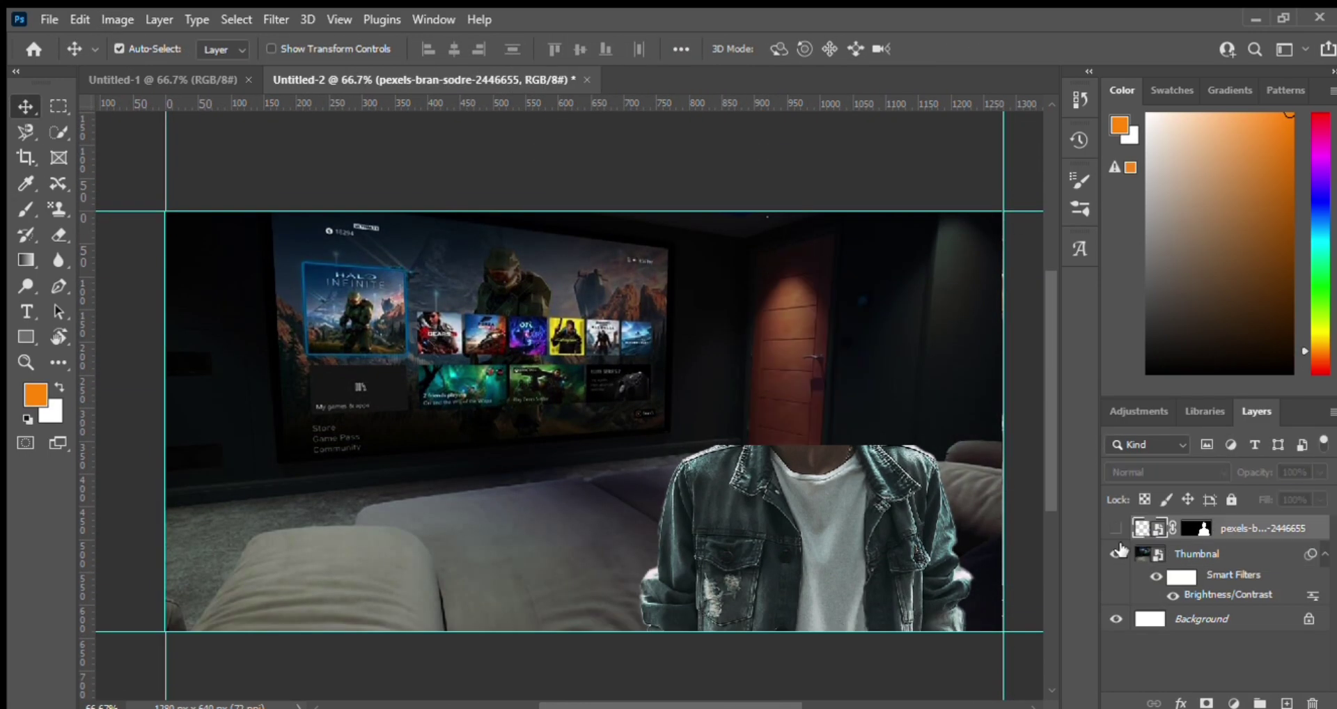
left_click(1132, 554)
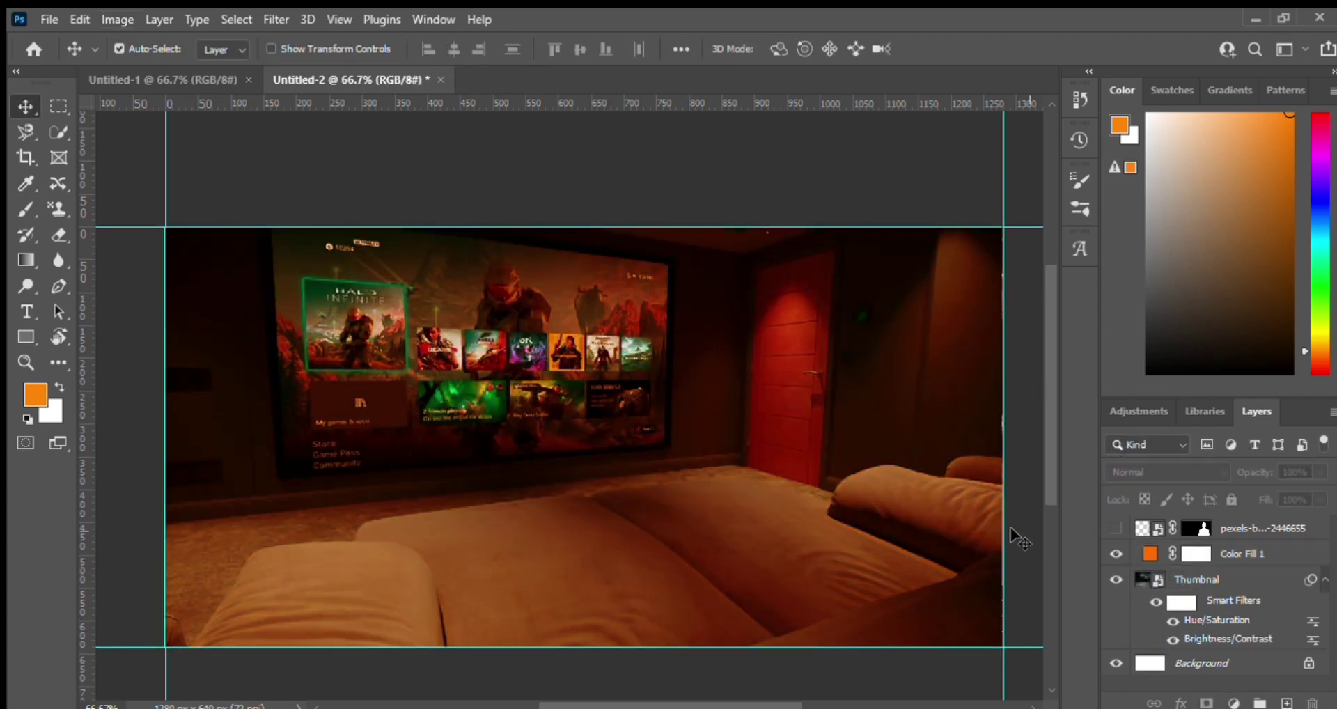
left_click(1117, 529)
left_click(1241, 528)
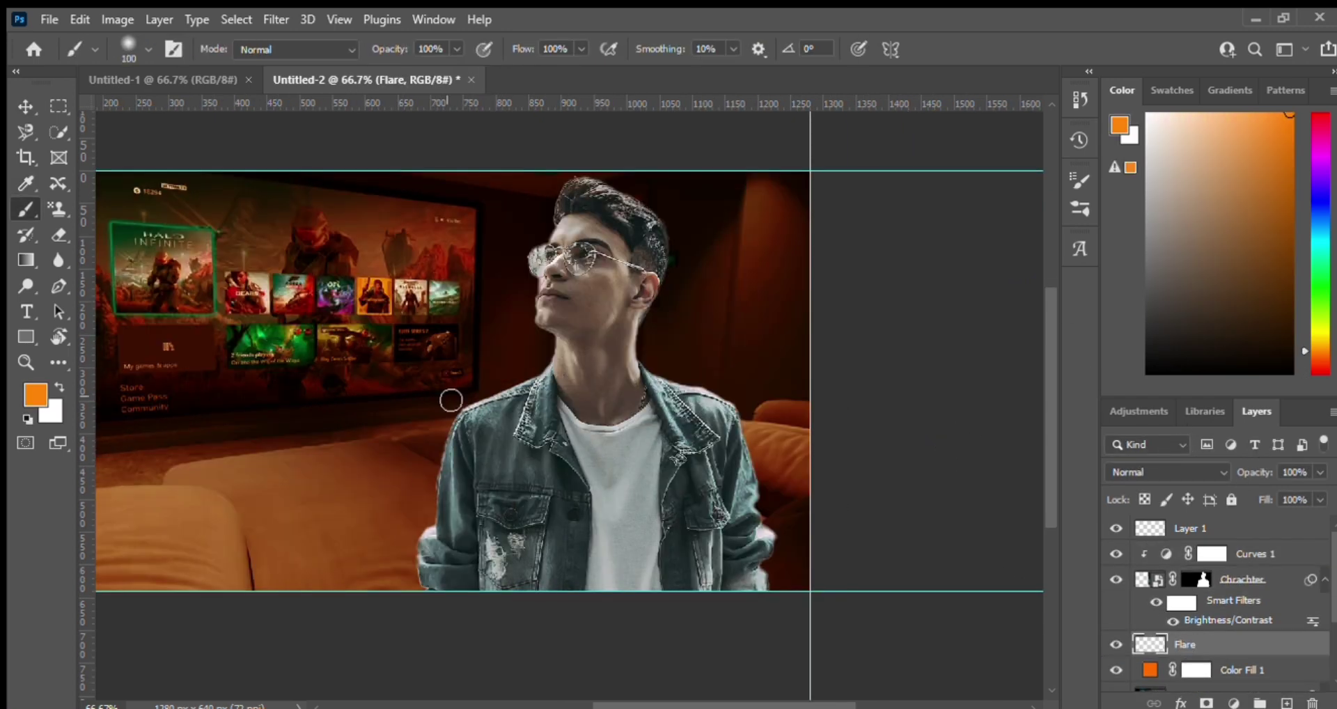
Paint a sampled orange glow on the Flare layer behind the man and delete the extra Layer 2.
key("i")
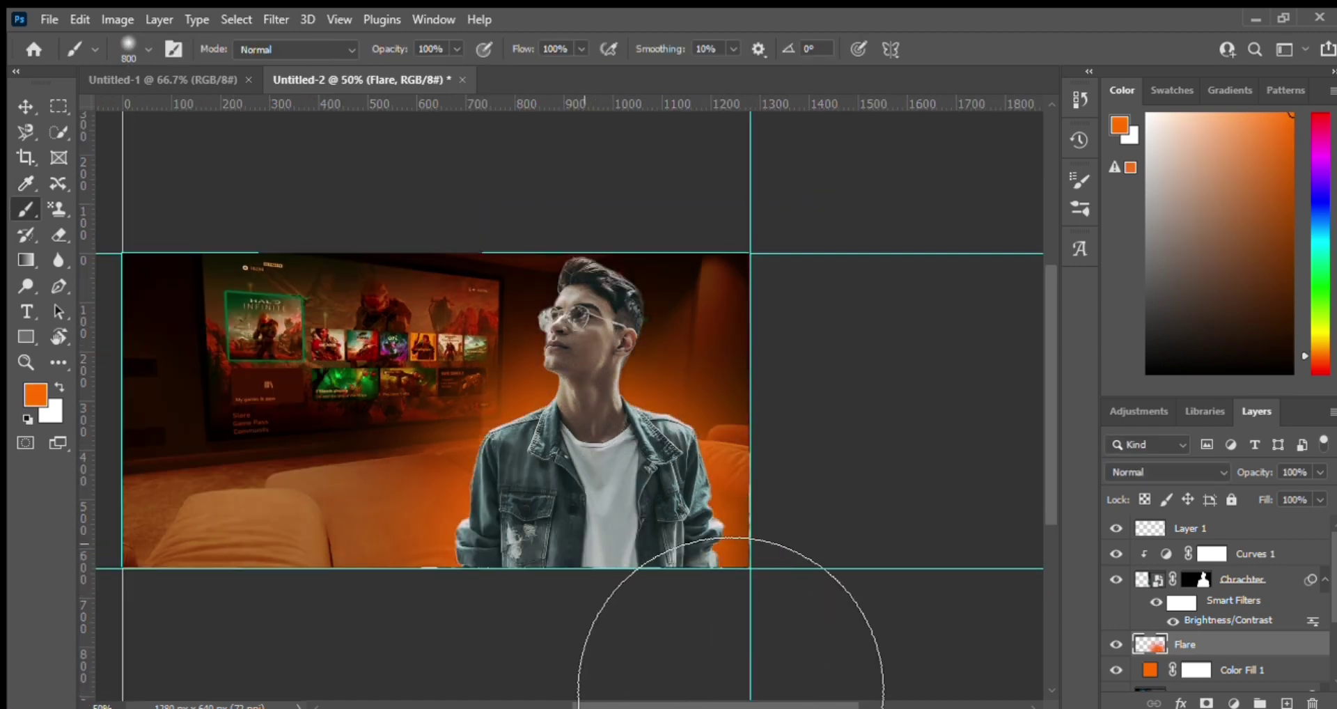
key("b")
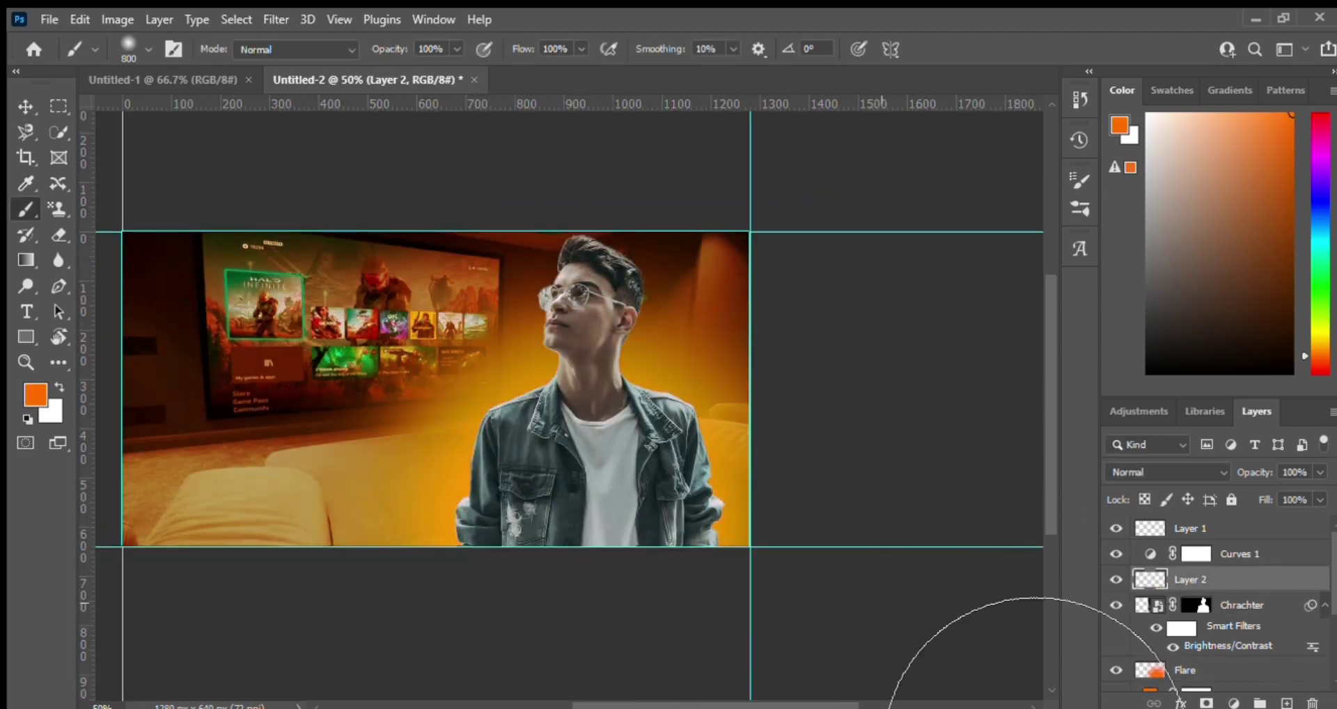
left_click_drag(1229, 580, 1188, 530)
key("v")
key("Delete")
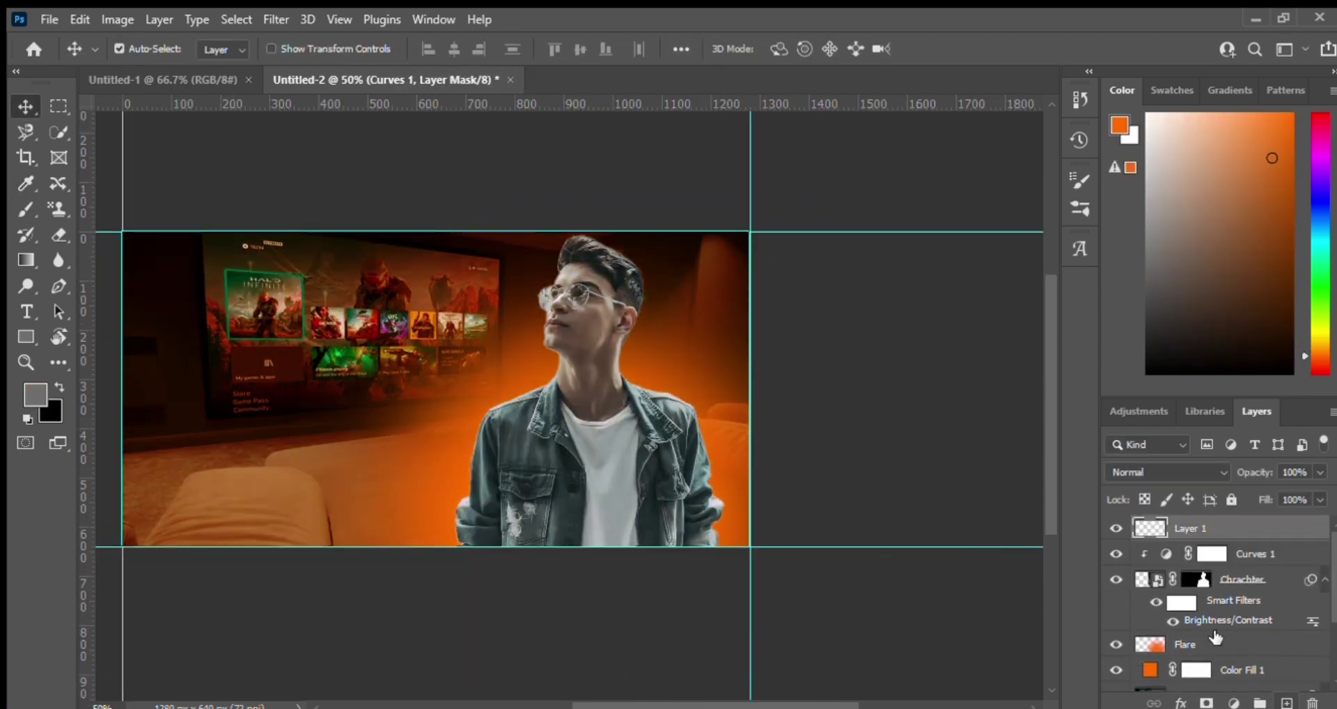
key("b")
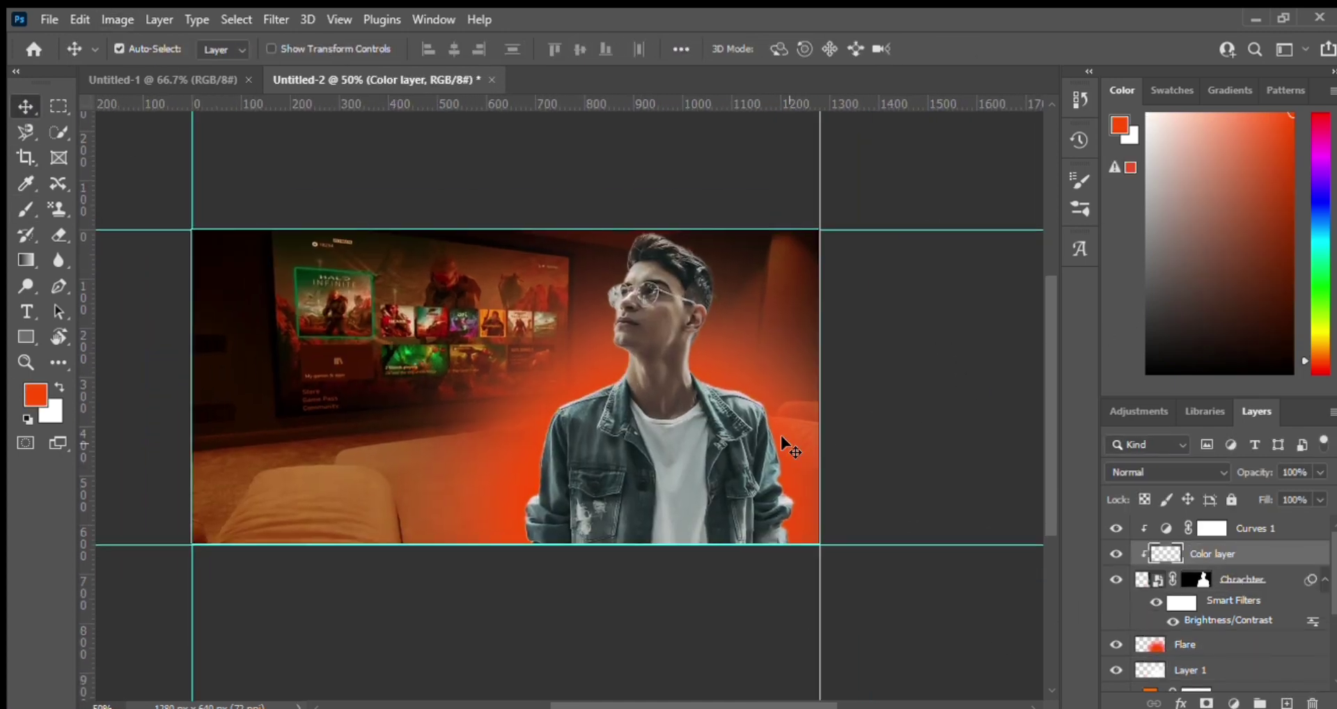
Set the Color layer to Hard Light and remove the red glow from the chest.
key("ctrl+equal")
key("b")
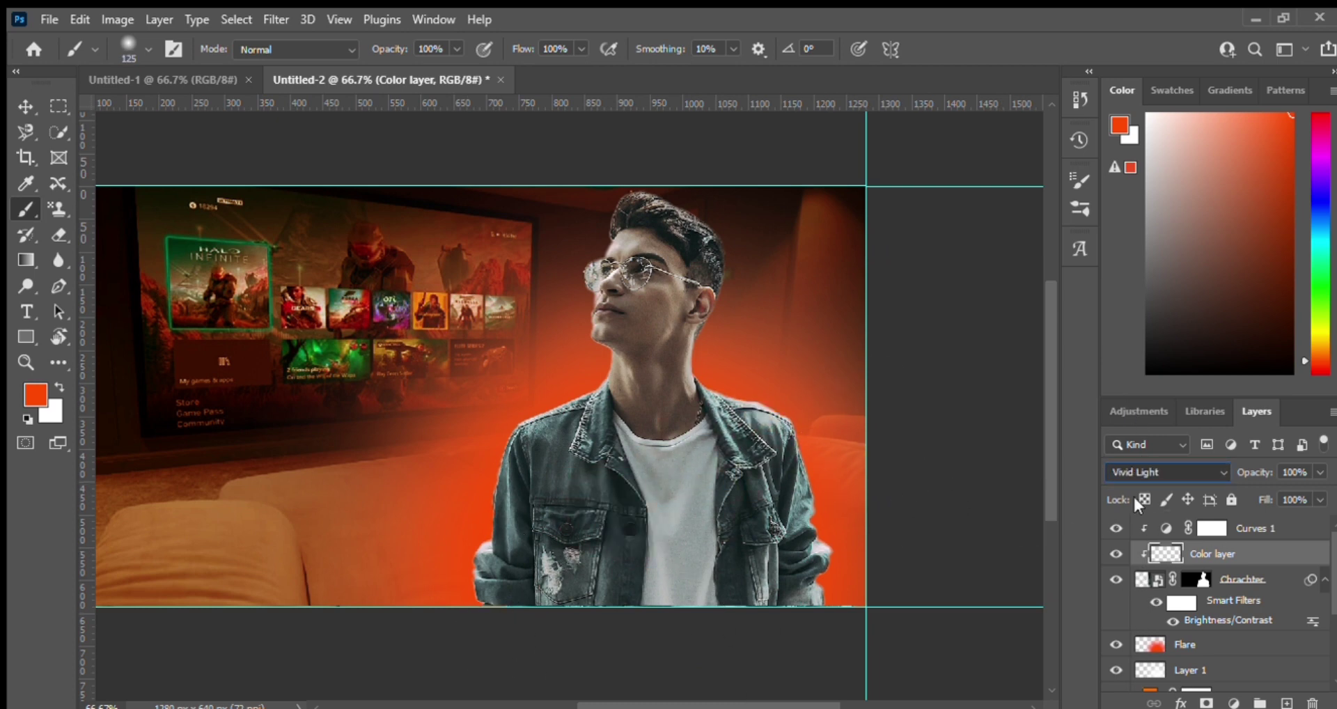
key("Down")
key("Down")
key("Up")
key("Up")
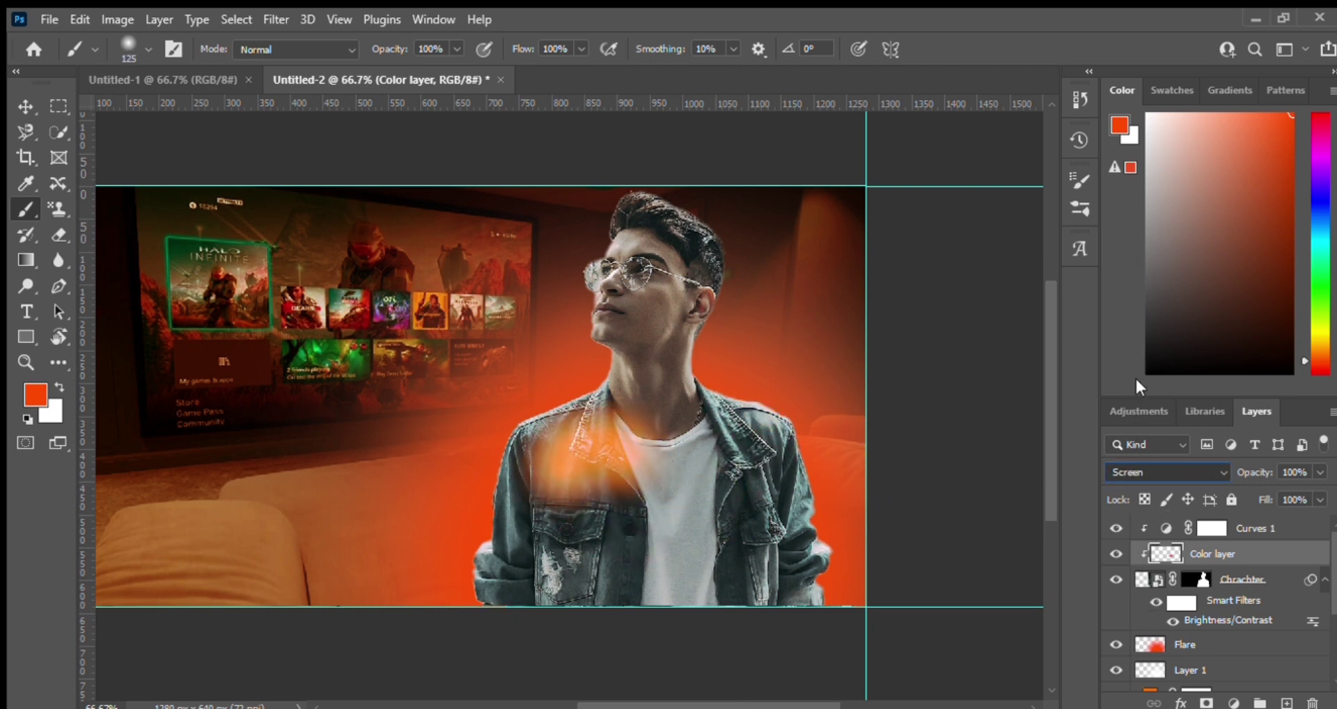
key("ctrl+z")
key("ctrl+z")
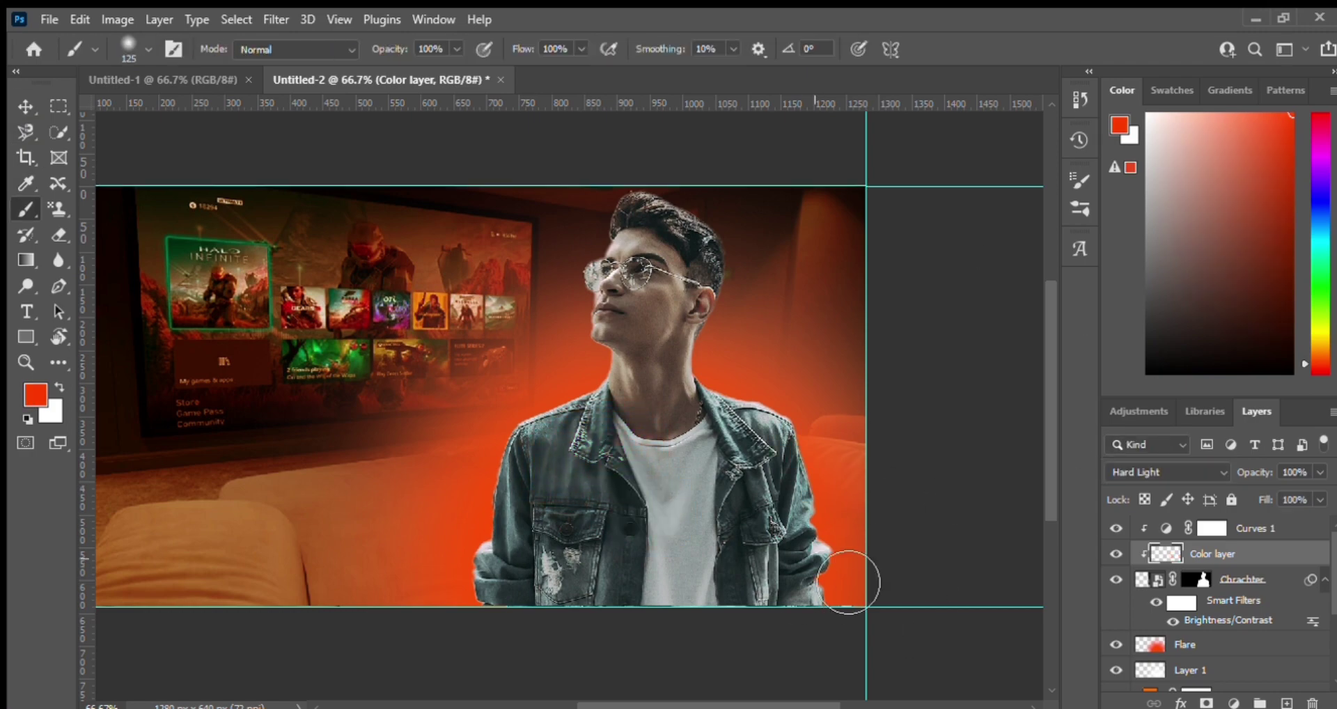
Zoom to 200% and paint red glow along the back of the man's hair with a smaller brush.
key("ctrl+equal")
key("bracketleft")
key("bracketleft")
key("bracketleft")
key("ctrl+equal")
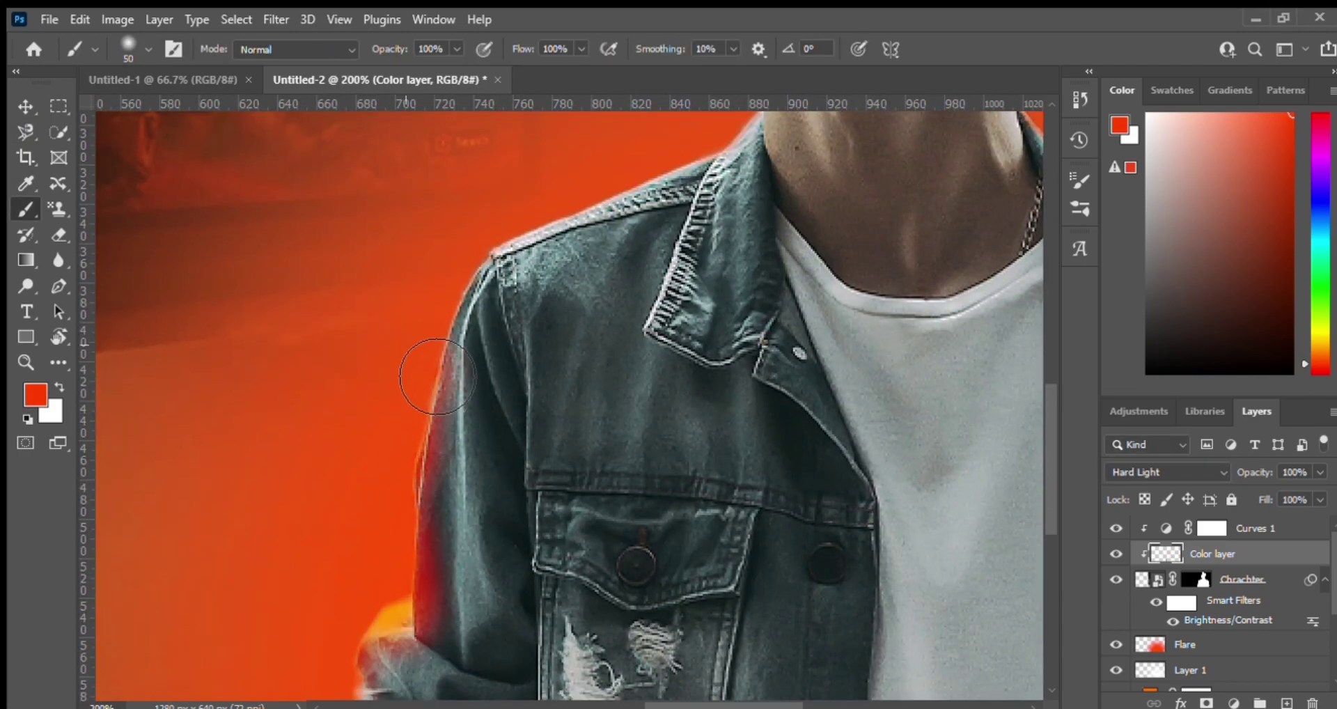
scroll(651, 191, "up", 2)
scroll(593, 244, "up", 2)
scroll(546, 299, "up", 2)
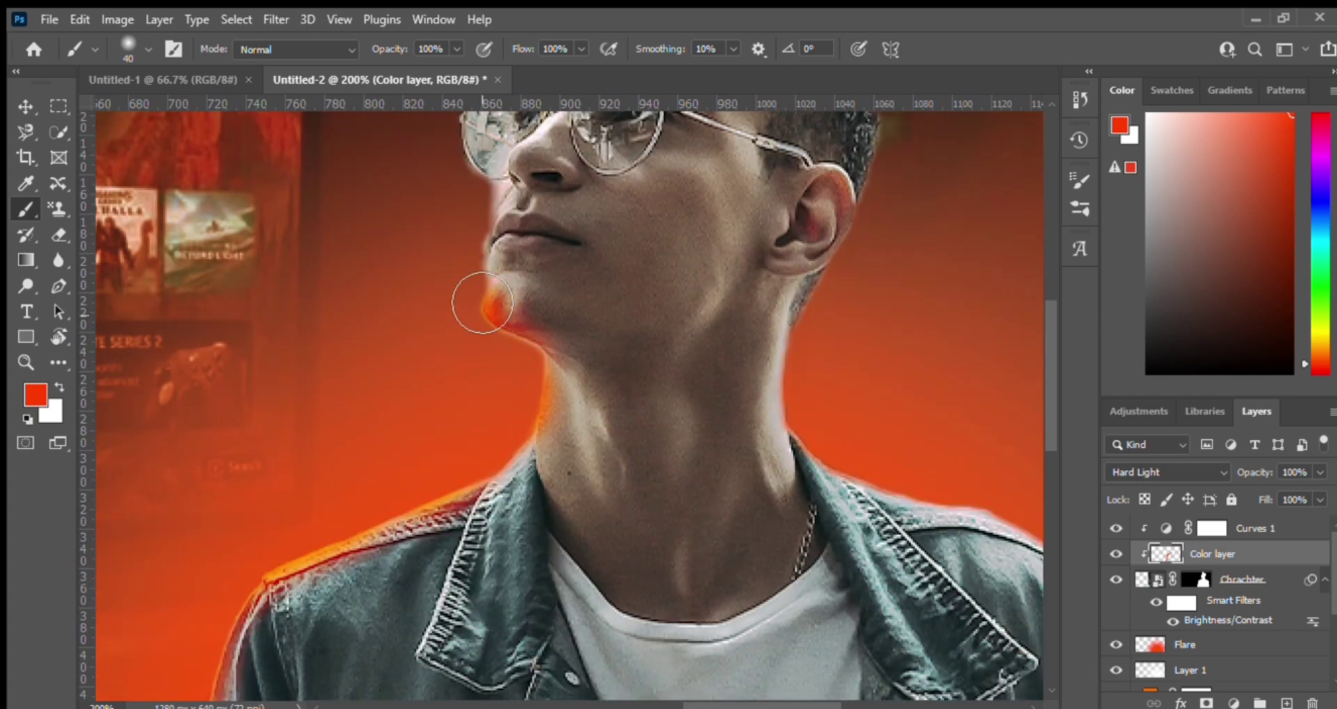
scroll(477, 299, "up", 2)
scroll(512, 397, "up", 2)
scroll(829, 403, "down", 3)
scroll(745, 421, "up", 4)
left_click_drag(696, 550, 693, 418)
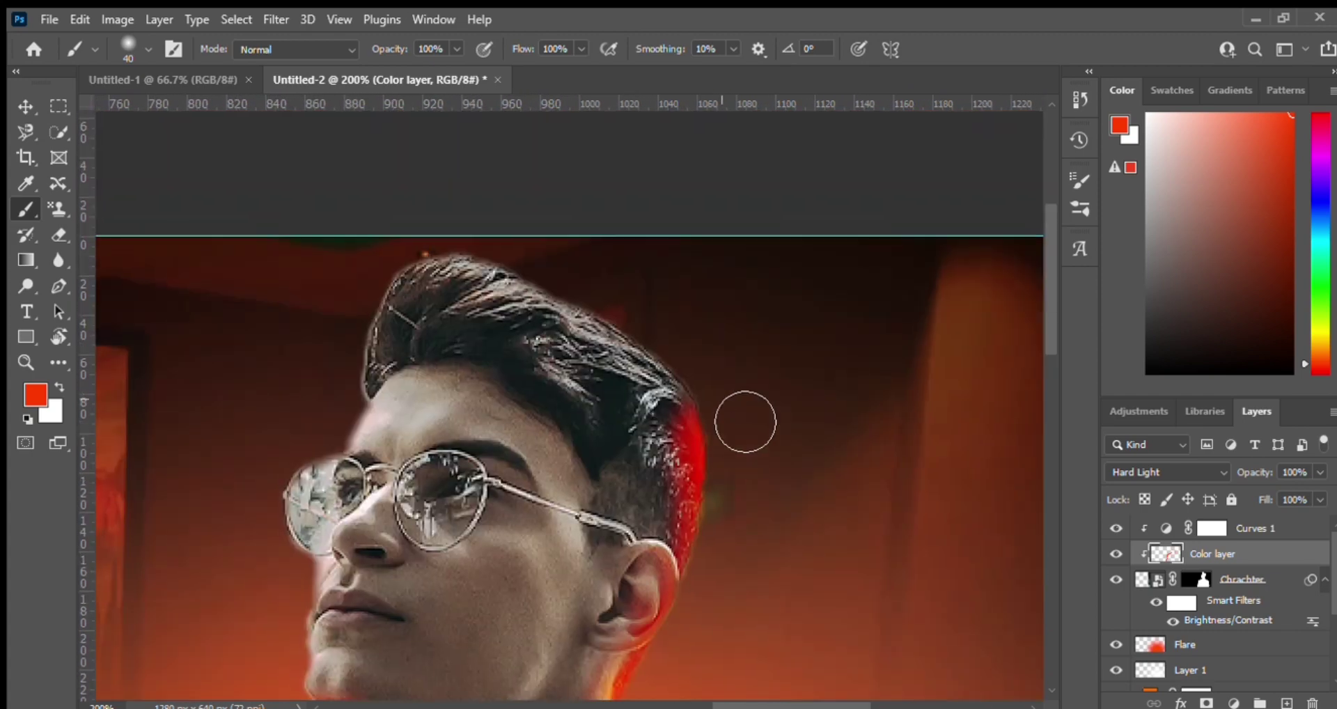
Smudge the orange glow softly into the jacket and arm edges with a smaller brush.
scroll(470, 255, "down", 1)
scroll(460, 334, "down", 5)
key("bracketleft")
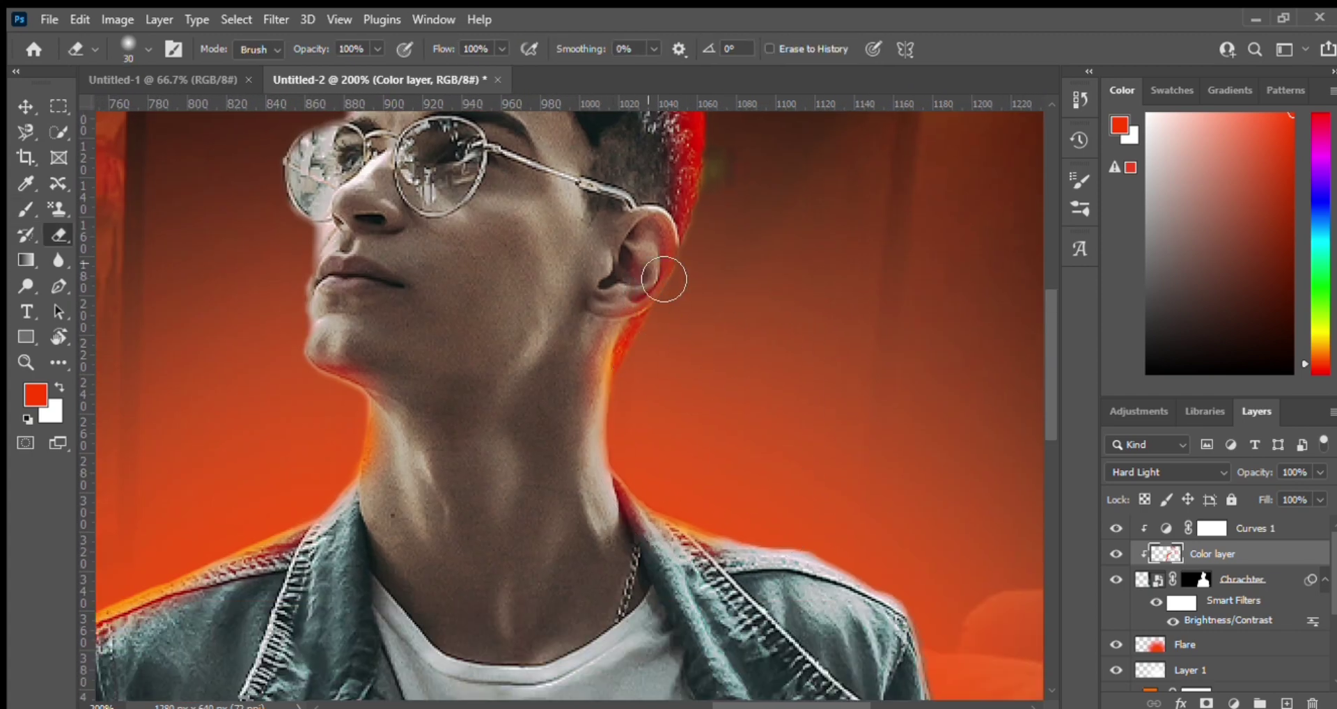
scroll(589, 369, "down", 2)
scroll(589, 368, "down", 3)
scroll(670, 283, "right", 3)
scroll(768, 554, "down", 3)
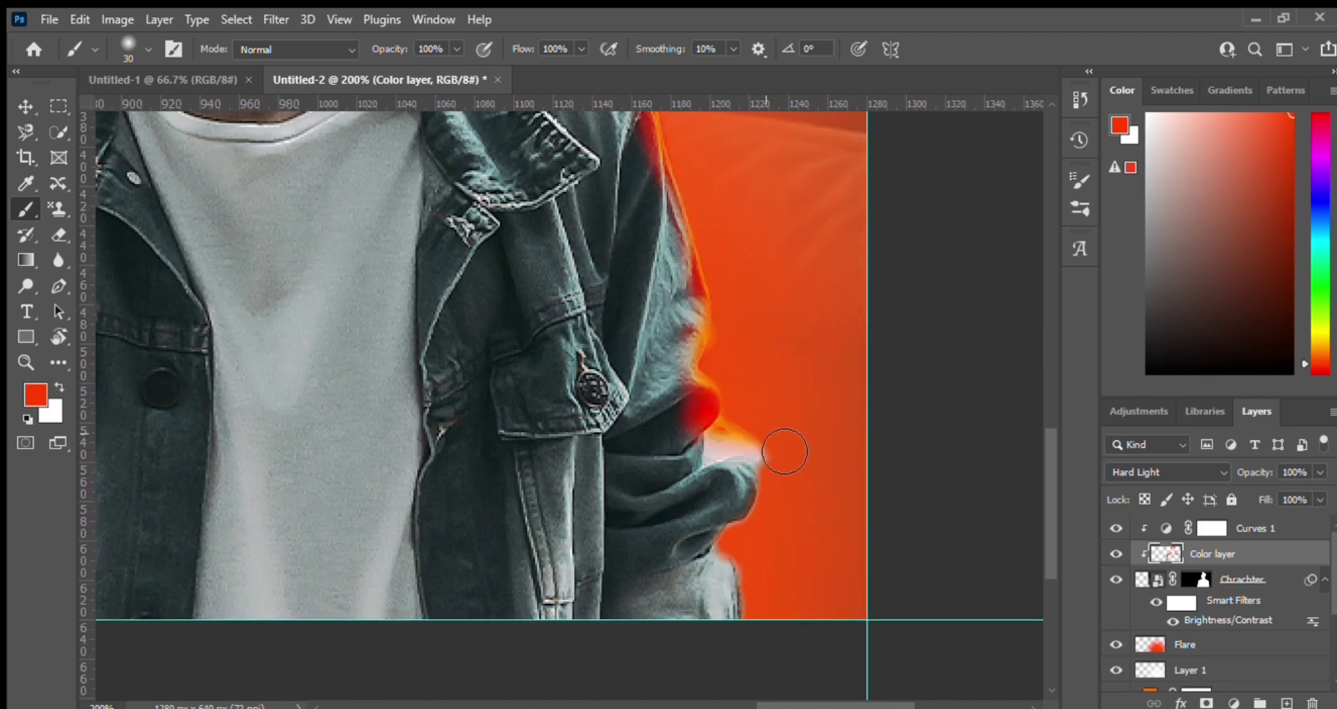
scroll(820, 396, "down", 1)
scroll(923, 508, "up", 5)
scroll(923, 508, "left", 4)
scroll(500, 243, "up", 5)
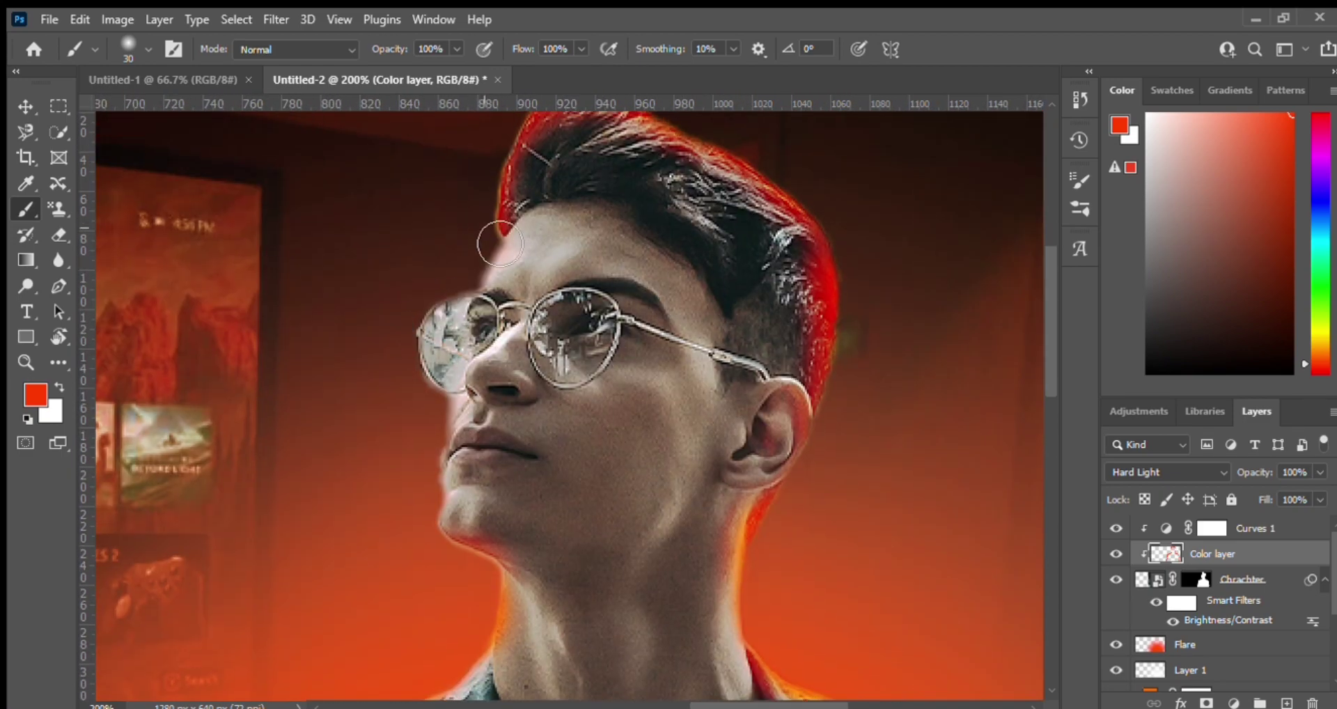
scroll(794, 512, "down", 1)
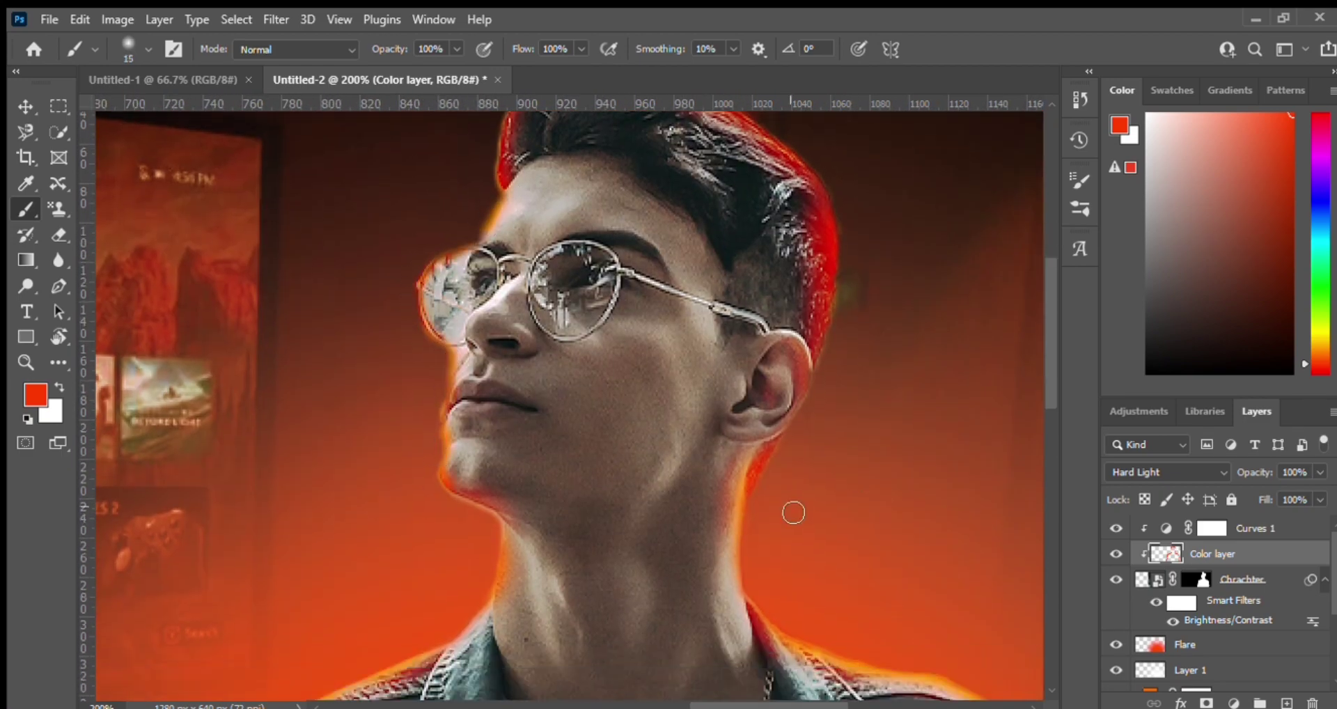
scroll(368, 599, "down", 4)
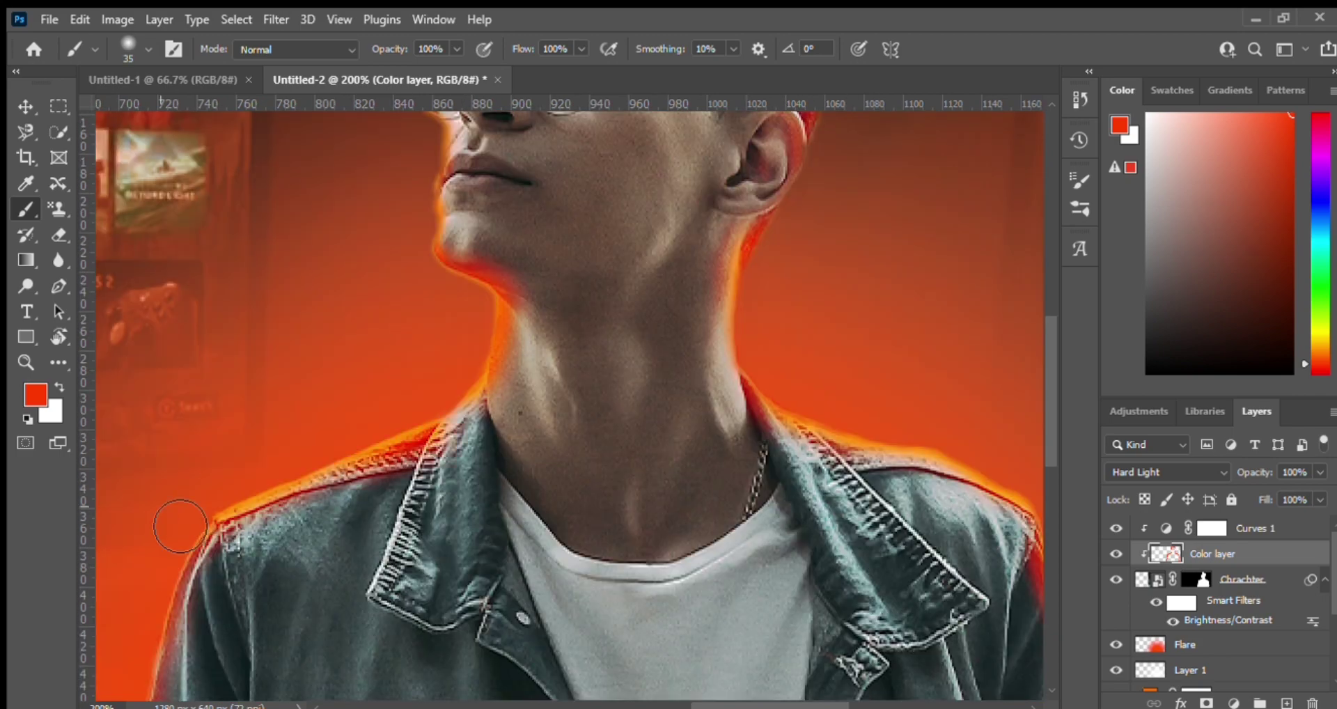
scroll(369, 599, "down", 3)
scroll(418, 487, "down", 2)
scroll(456, 431, "up", 1)
scroll(456, 432, "up", 2)
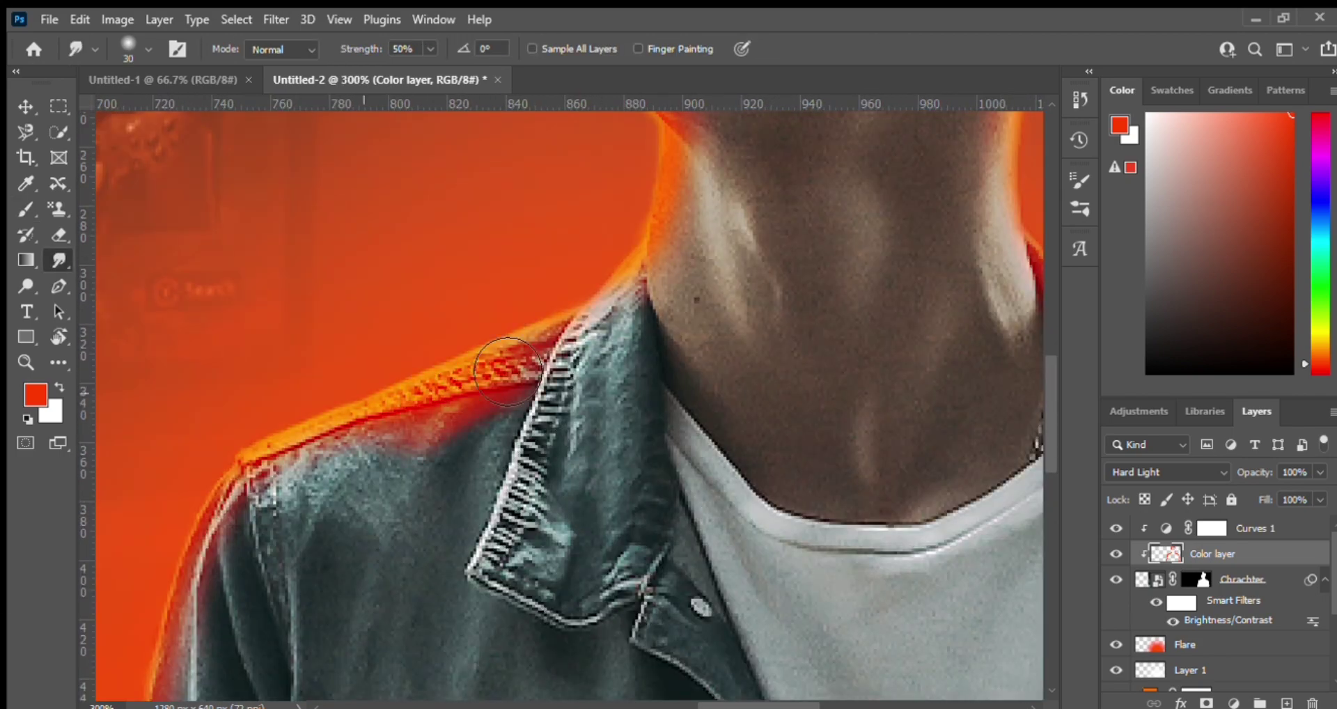
scroll(562, 418, "up", 3)
scroll(535, 438, "up", 1)
scroll(697, 606, "down", 5)
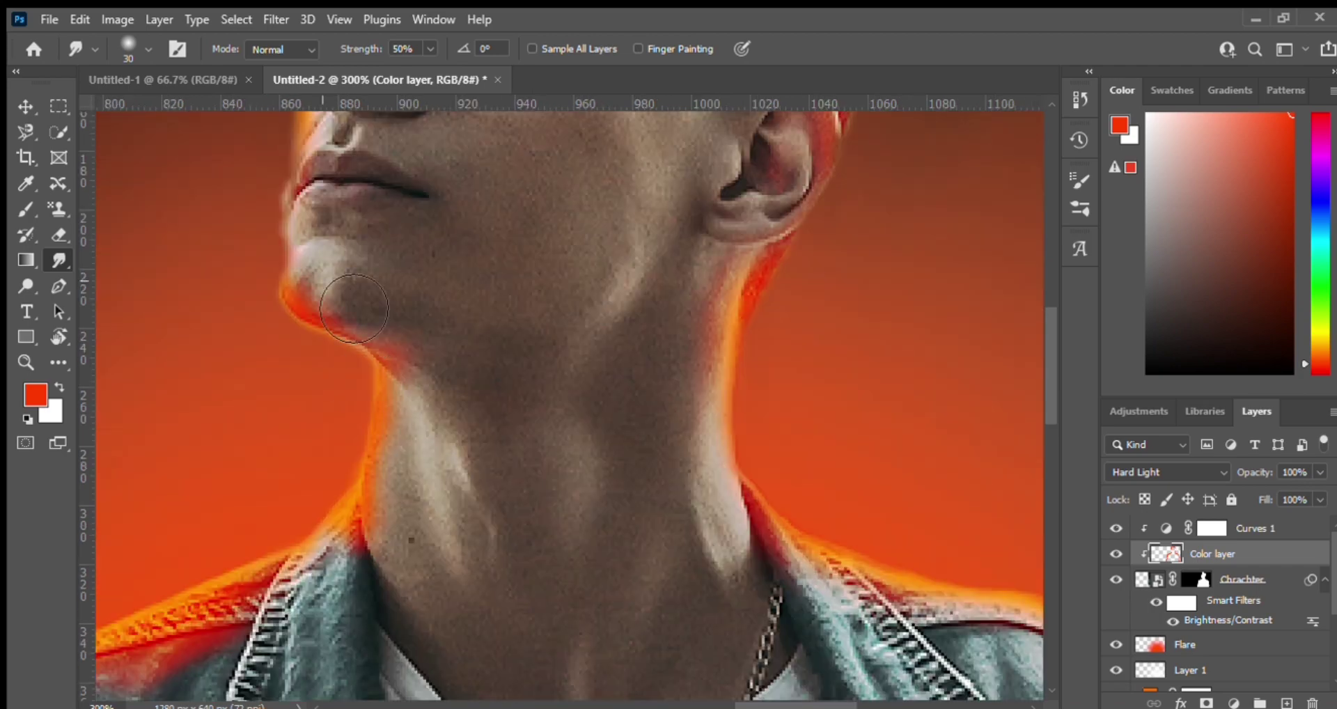
scroll(732, 571, "up", 9)
scroll(767, 543, "right", 1)
scroll(792, 514, "right", 2)
scroll(791, 514, "down", 2)
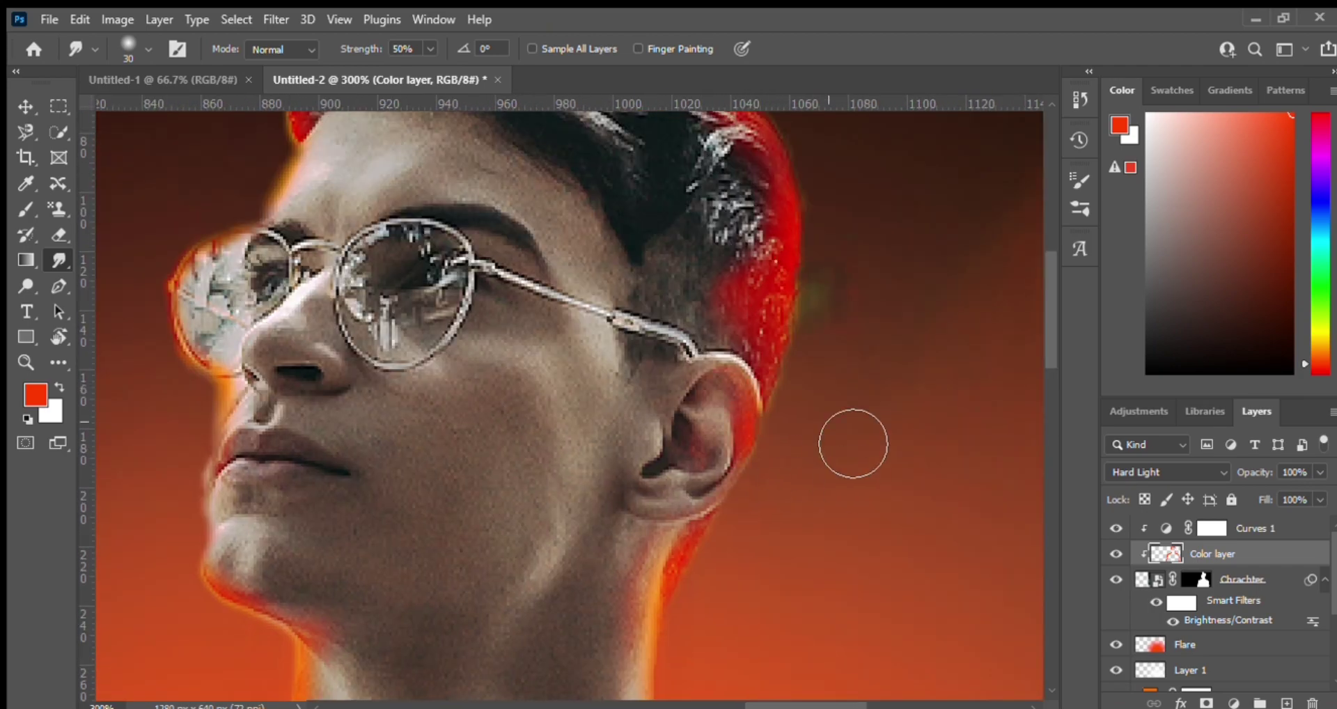
scroll(810, 523, "down", 2)
scroll(669, 530, "down", 3)
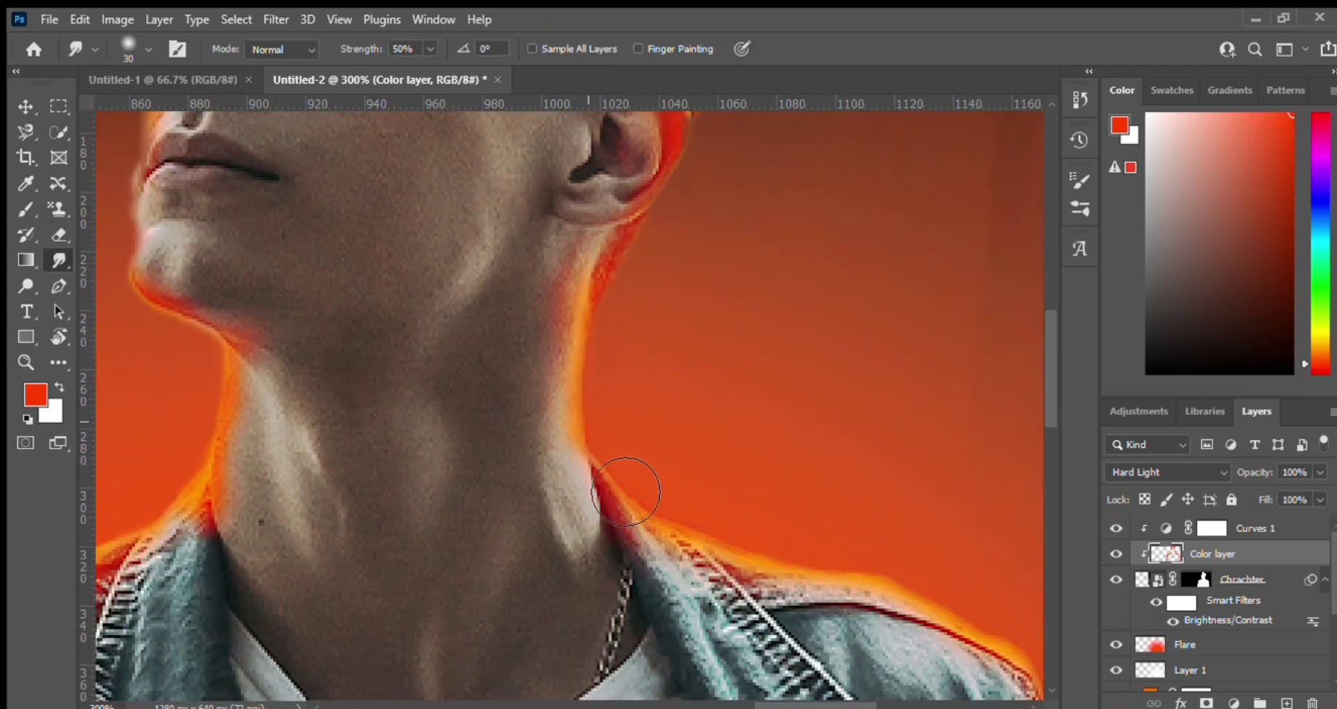
scroll(704, 508, "down", 3)
scroll(785, 539, "right", 2)
scroll(875, 507, "right", 1)
scroll(521, 220, "up", 1)
scroll(680, 381, "down", 3)
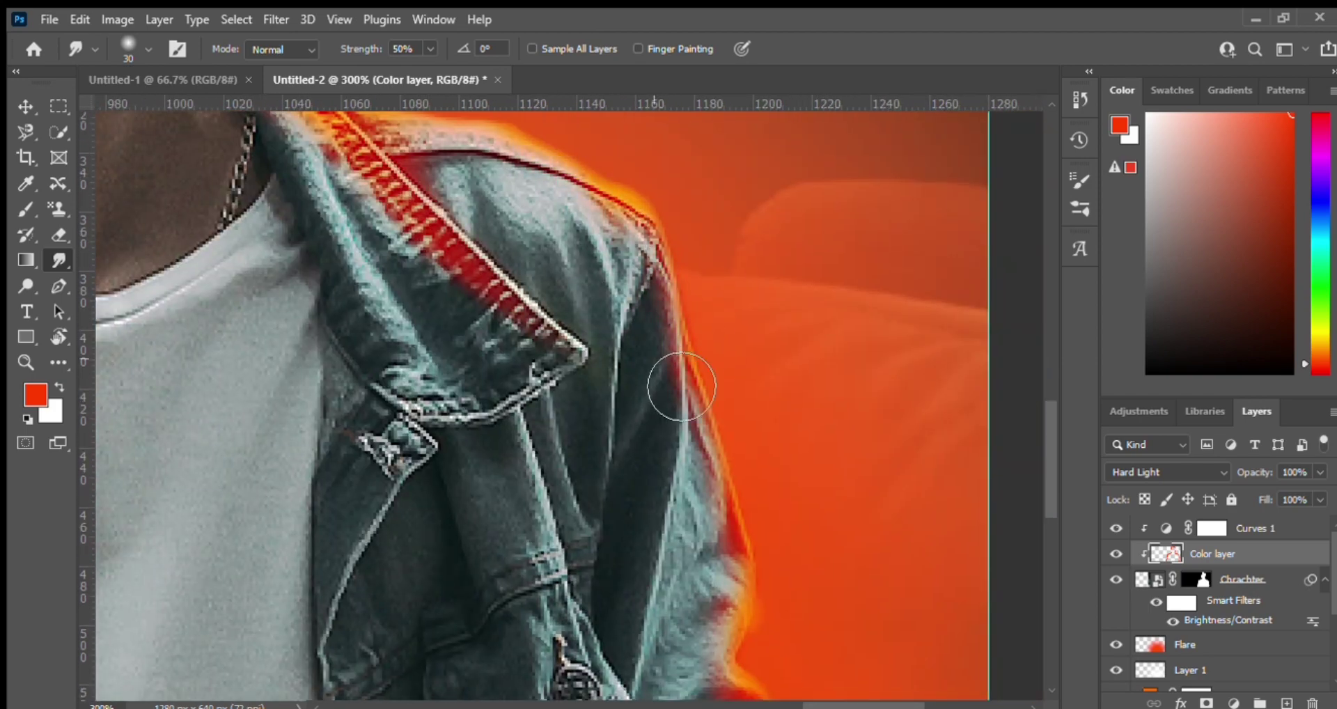
scroll(758, 477, "down", 3)
scroll(812, 566, "down", 2)
scroll(764, 475, "down", 2)
scroll(763, 476, "down", 2)
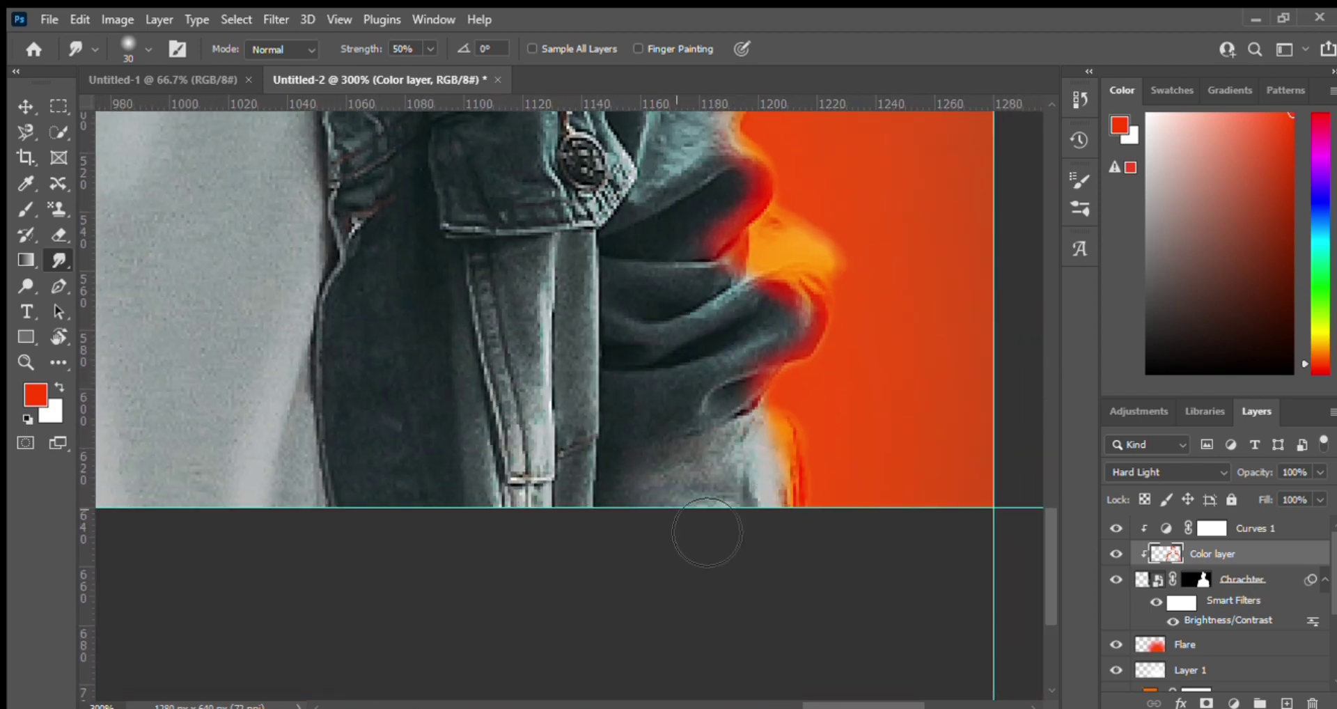
left_click_drag(707, 537, 476, 423)
scroll(476, 424, "down", 2)
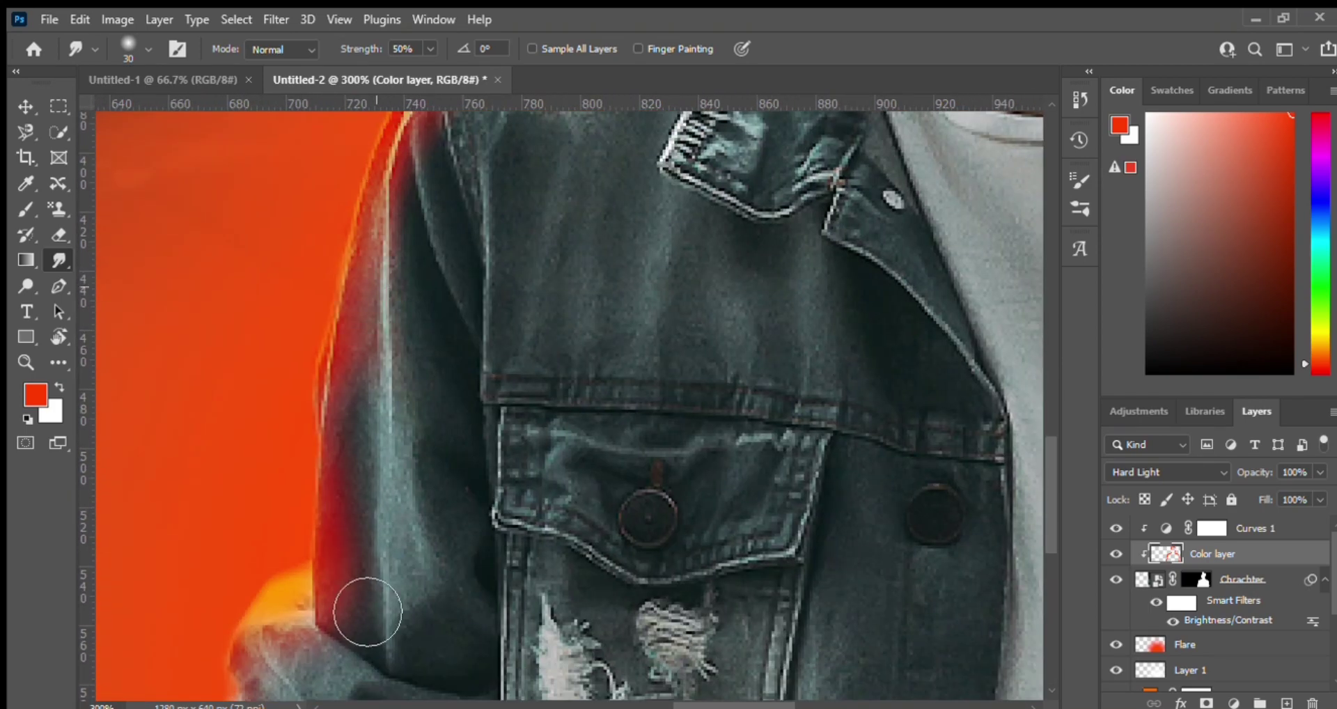
scroll(365, 611, "down", 3)
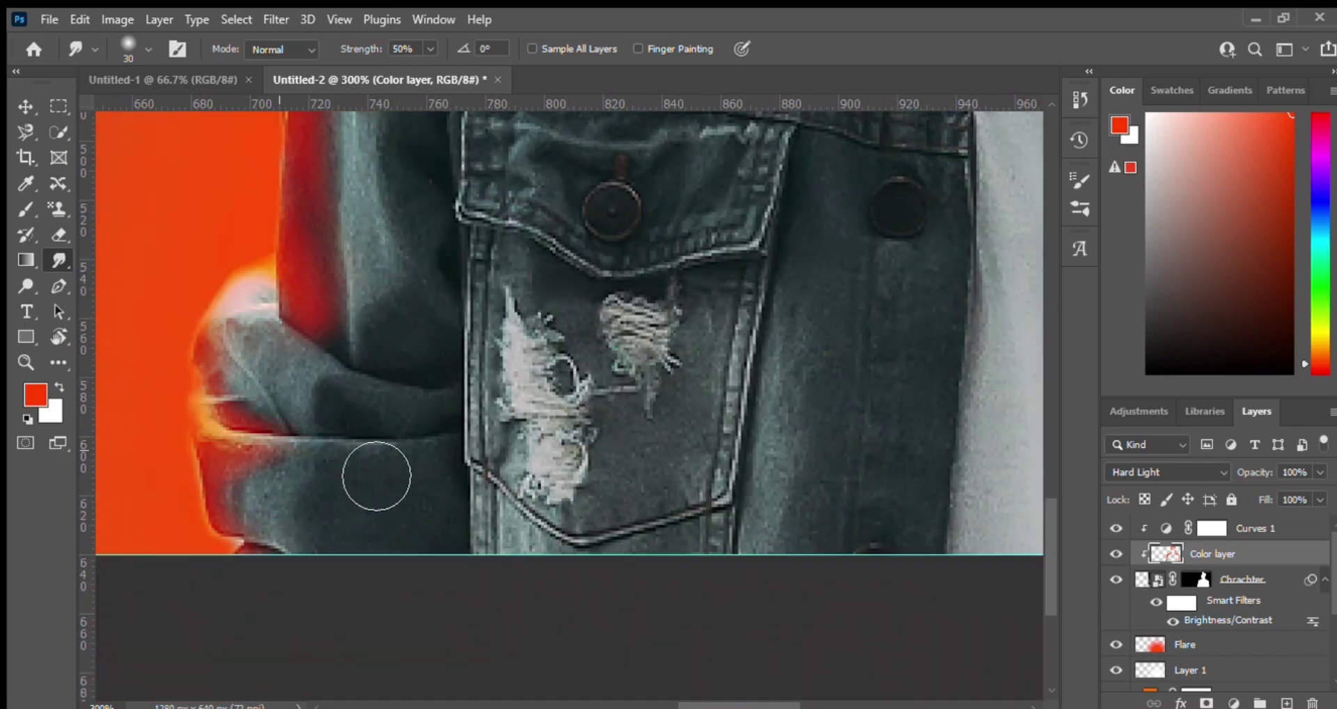
scroll(376, 476, "down", 2)
scroll(784, 462, "down", 2)
Reapply Brightness/Contrast to the Chrachter layer and zoom out to a 50% view.
key("v")
left_click(561, 483)
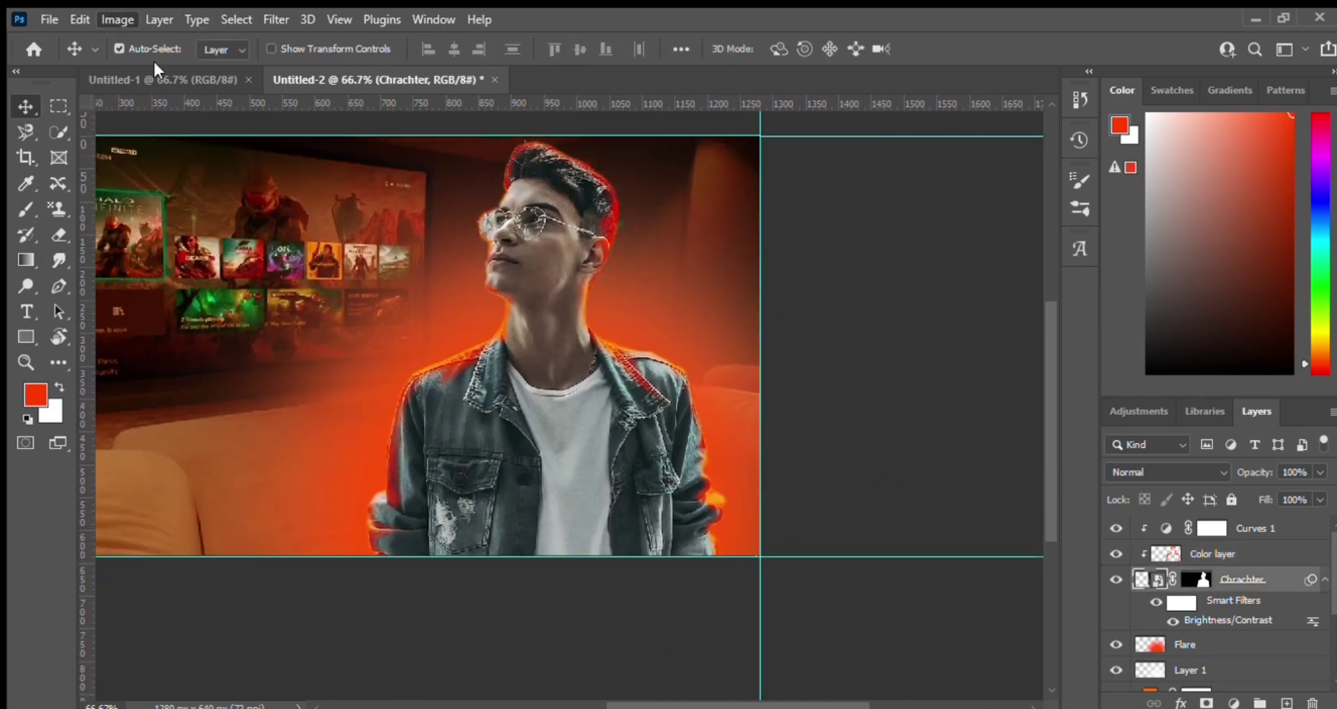
scroll(557, 348, "down", 1)
left_click(1123, 550)
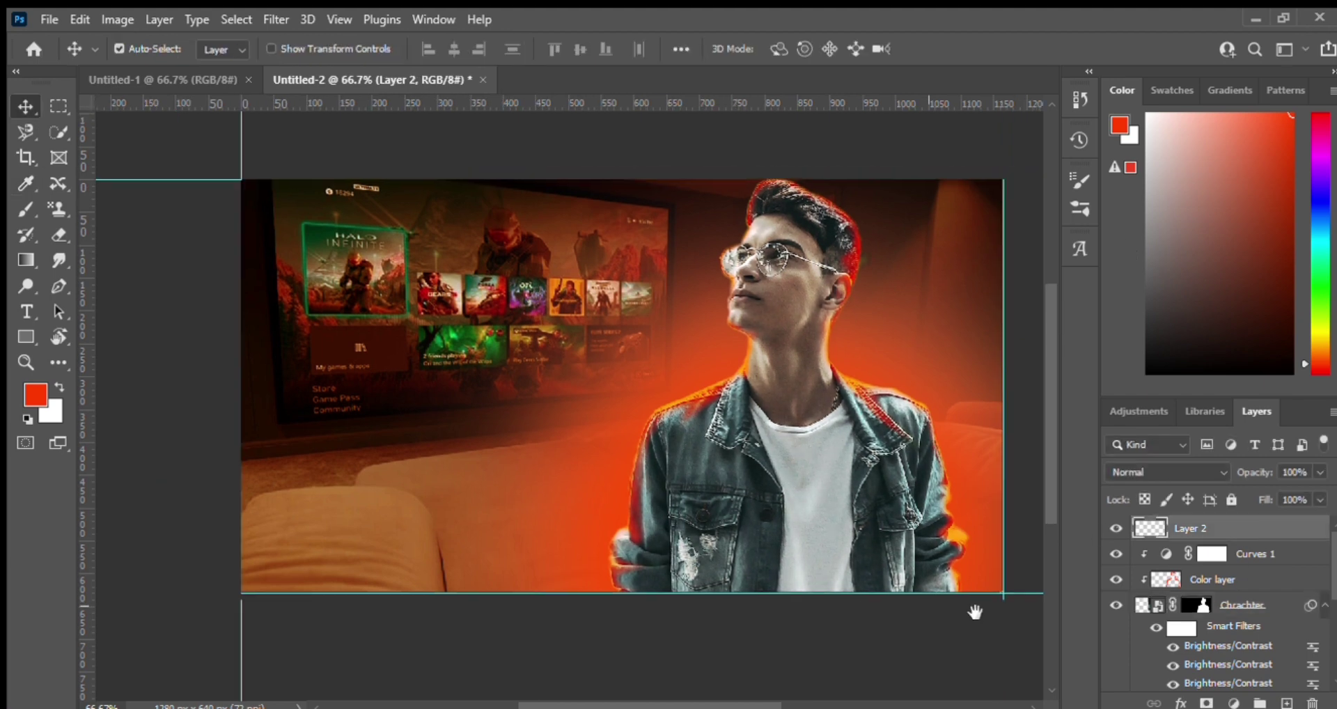
left_click_drag(976, 611, 850, 397)
key("ctrl+minus")
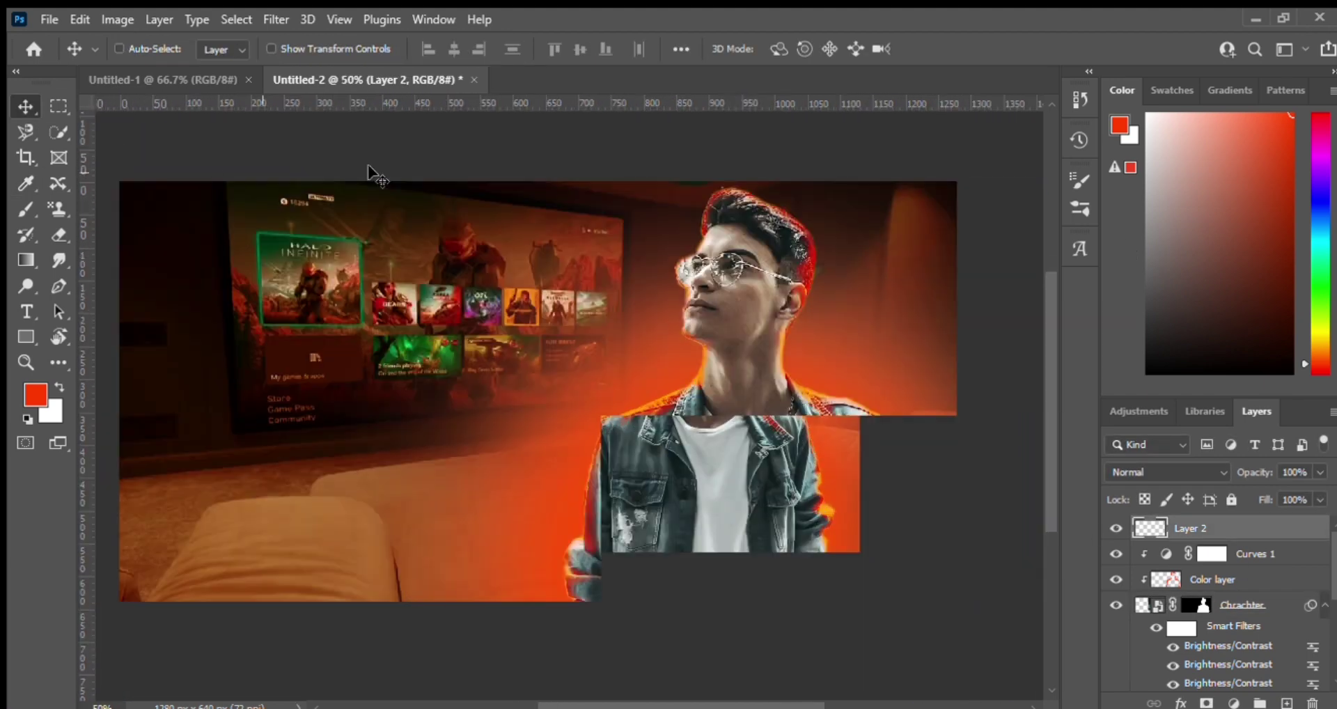
key("t")
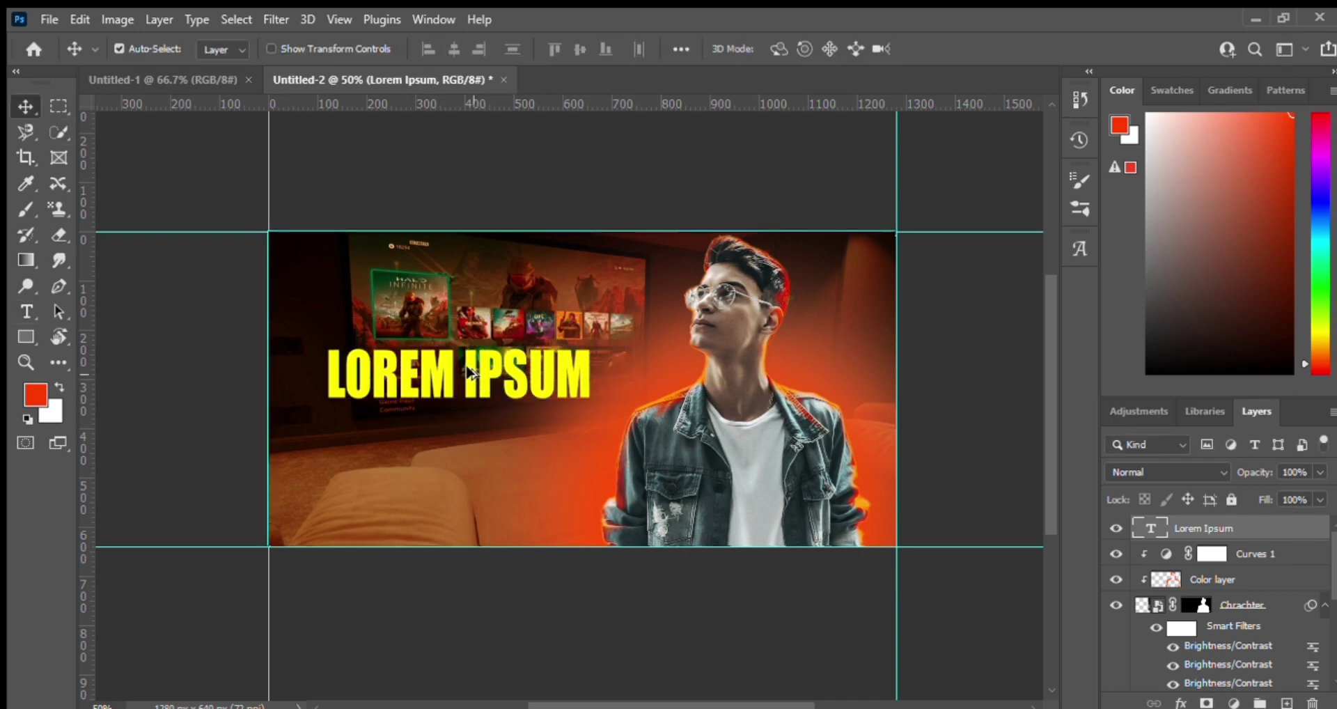
Duplicate the headline and retype the two lines as THUMBNAIL and TUTORIAL.
left_click_drag(470, 373, 468, 436)
key("t")
left_click(455, 370)
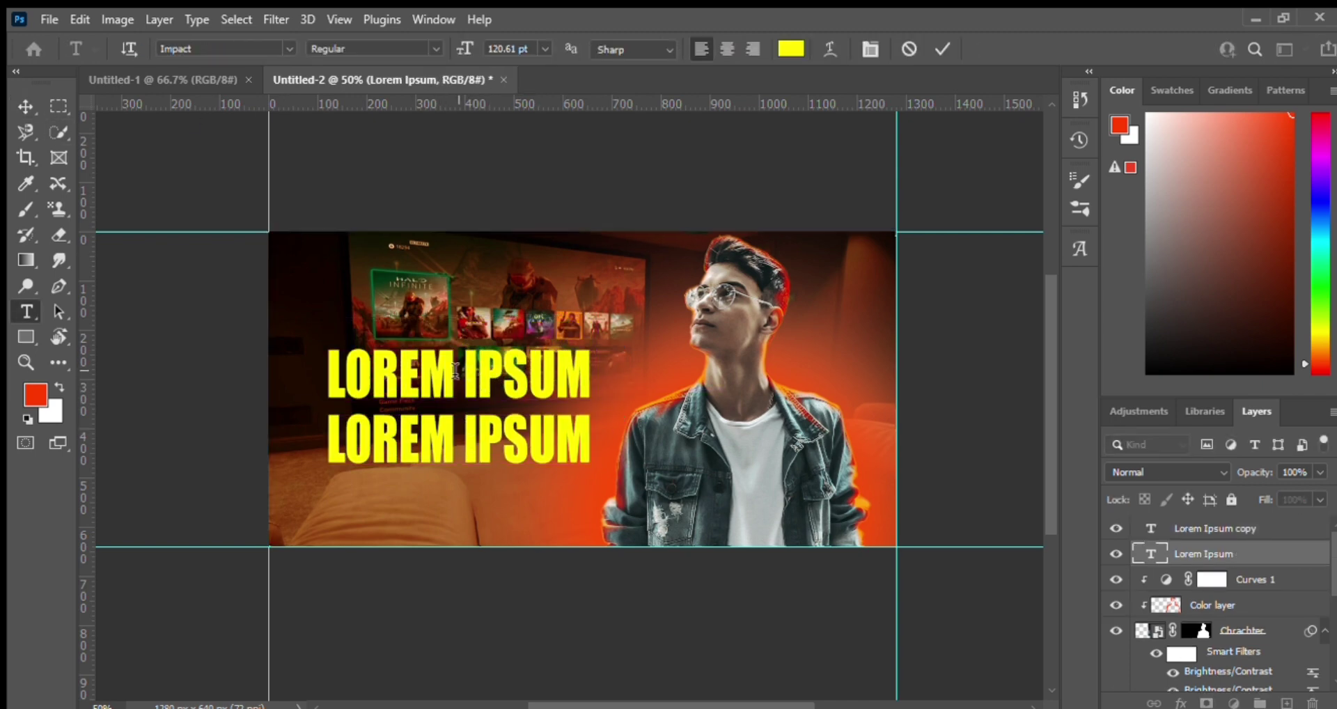
key("ctrl+a")
type("THU")
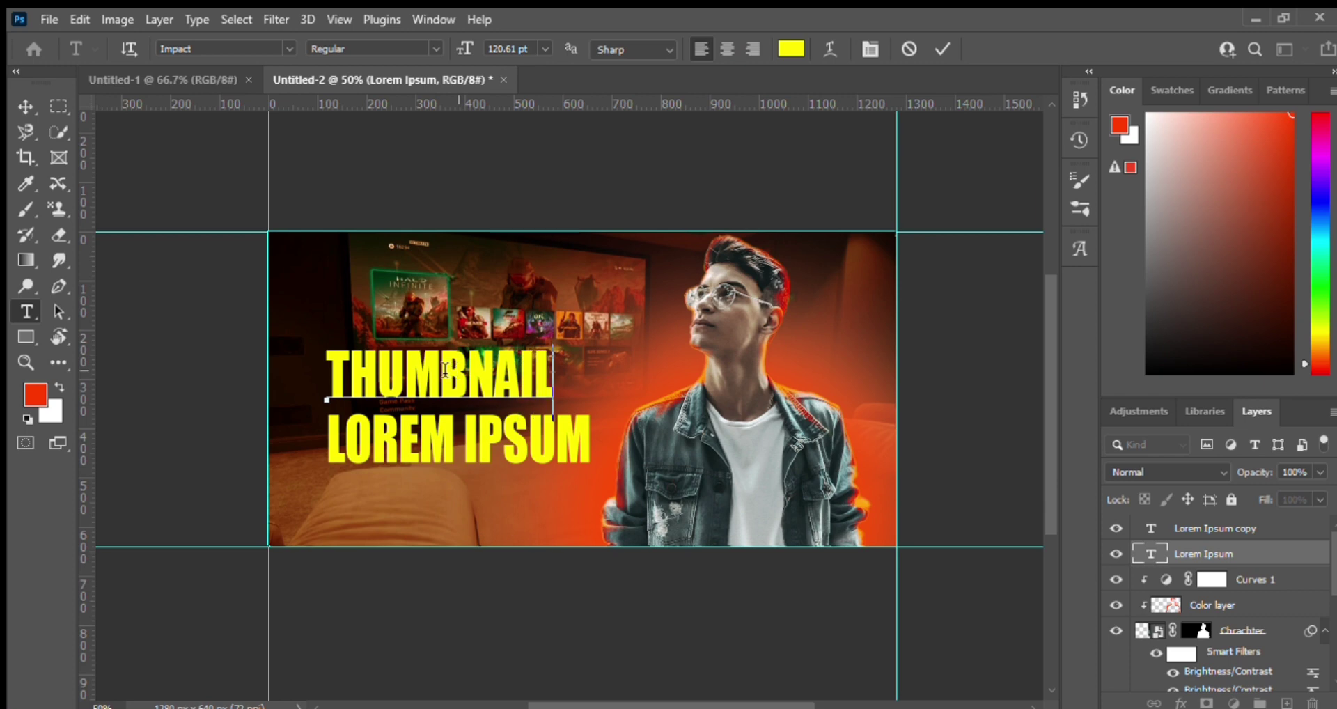
left_click(416, 435)
key("ctrl+a")
type("TUT")
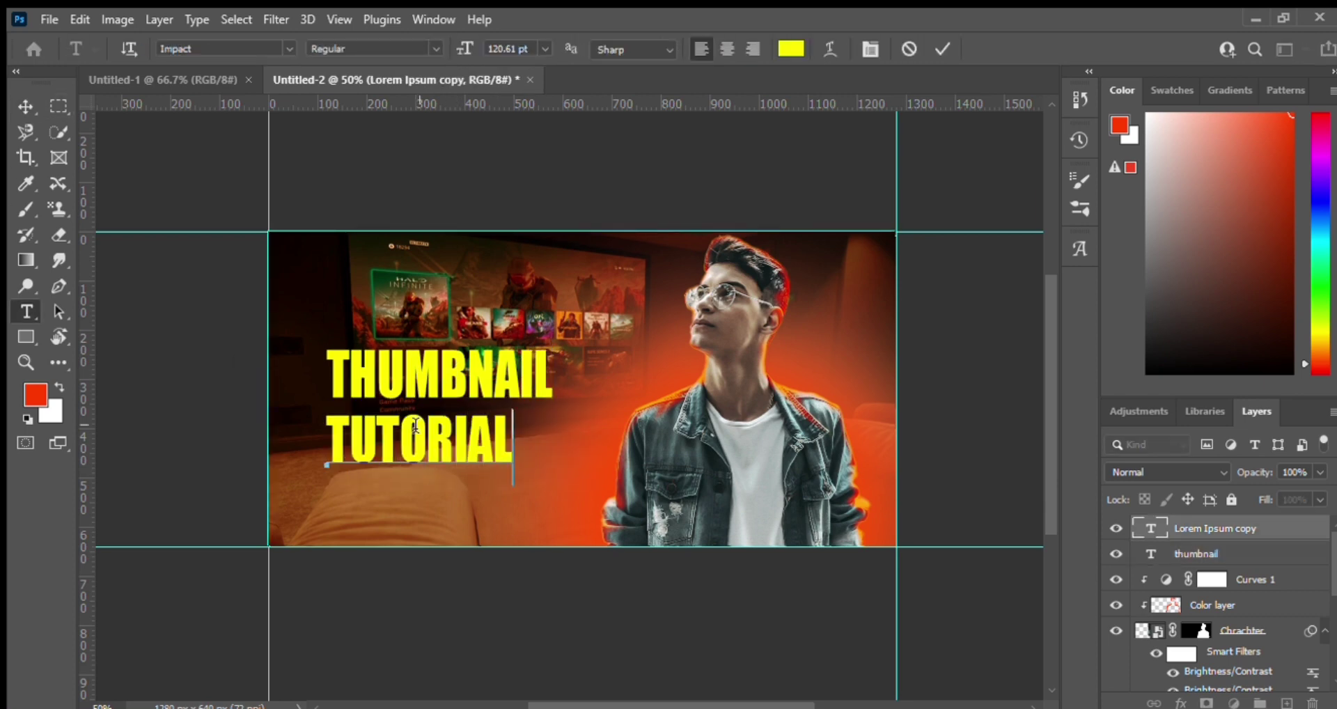
key("ctrl+Return")
Position TUTORIAL neatly under THUMBNAIL and make the THUMBNAIL text white.
key("v")
key("shift+Up")
key("shift+Up")
key("shift+Up")
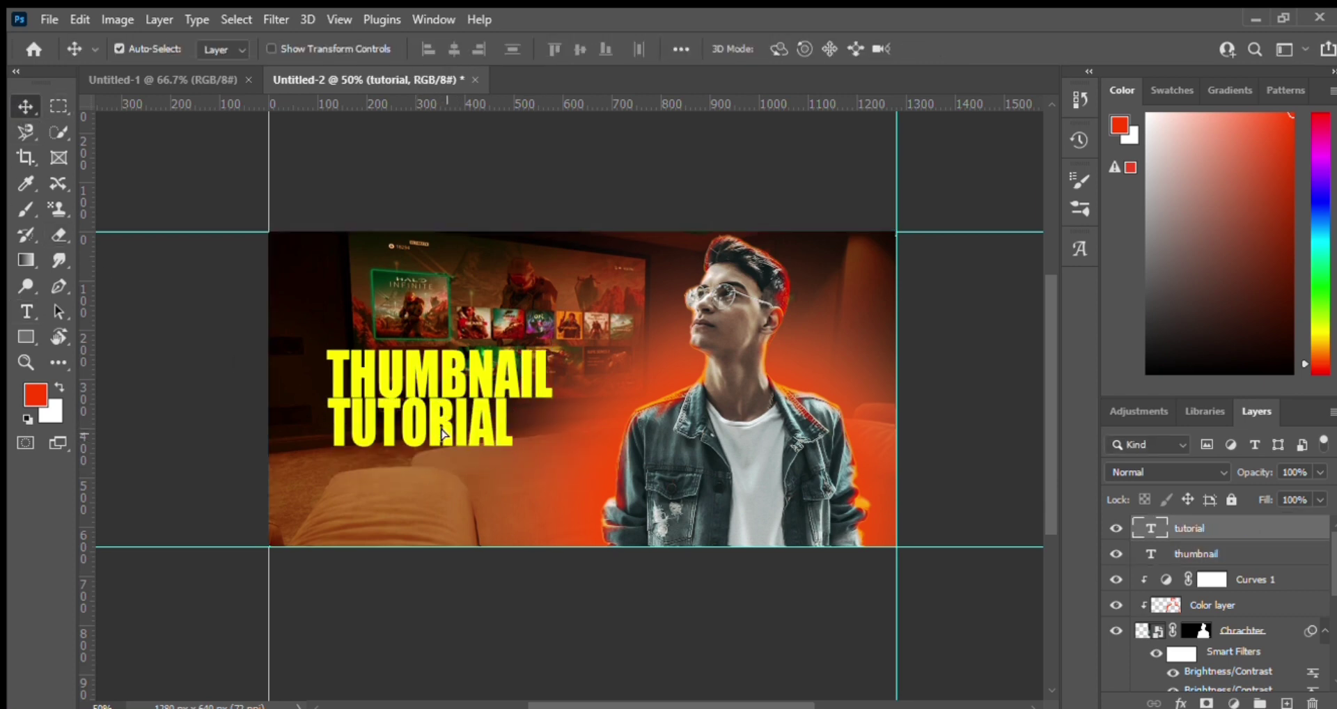
key("ctrl+z")
key("ctrl+shift+z")
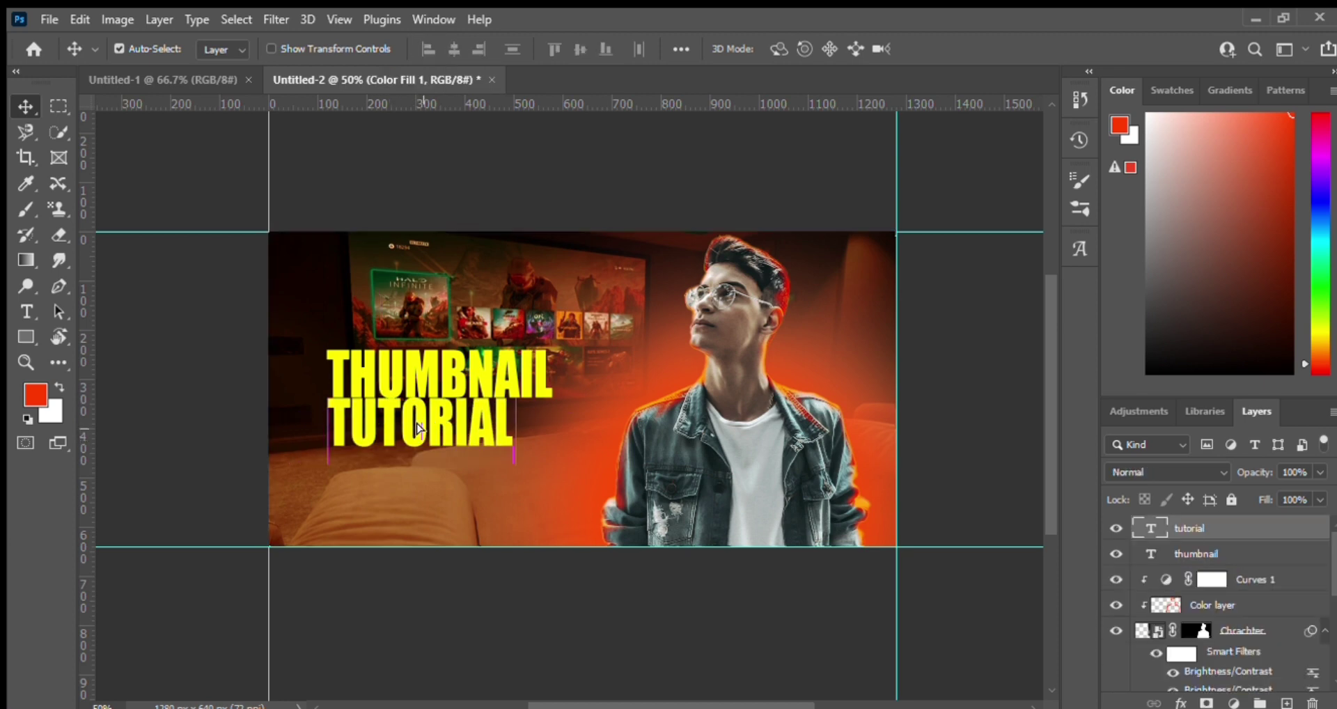
left_click_drag(418, 429, 418, 443)
double_click(439, 376)
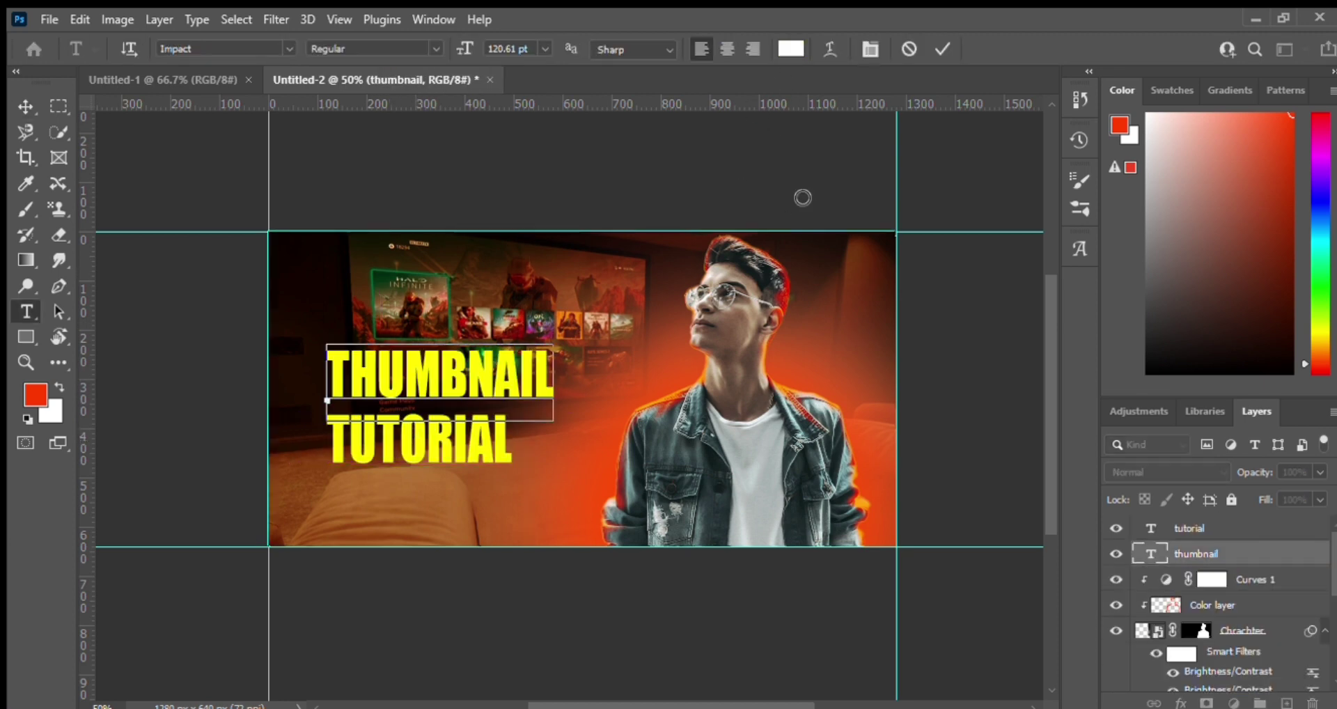
key("ctrl+a")
key("ctrl+Return")
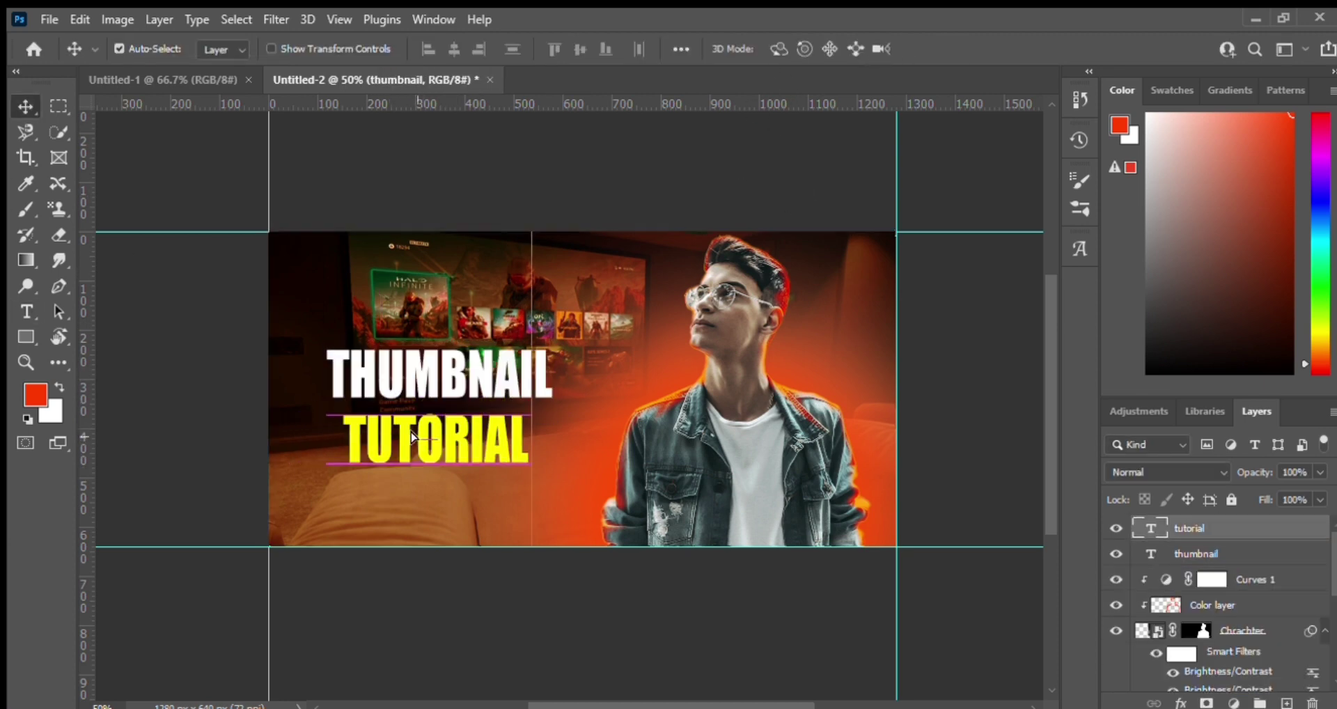
left_click_drag(421, 439, 435, 439)
Give the title lines Drop Shadow and Bevel & Emboss layer styles.
left_click(1196, 554)
key("v")
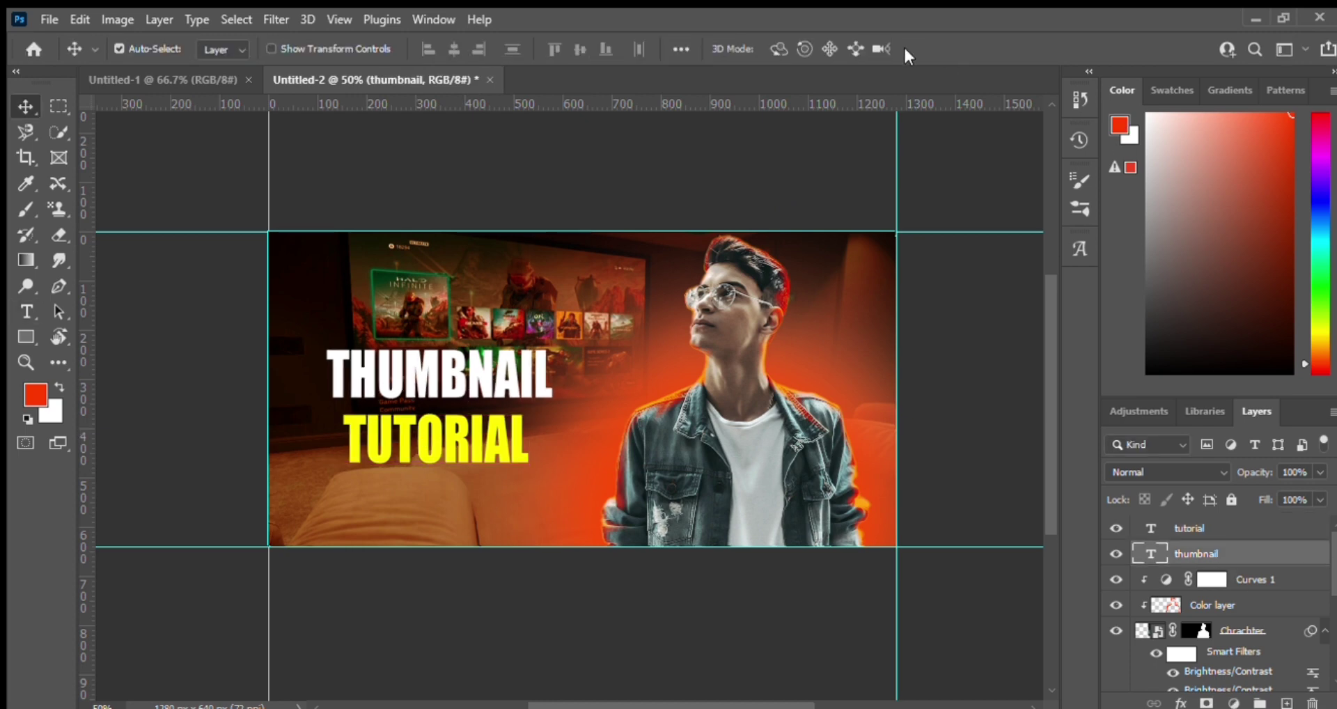
key("h")
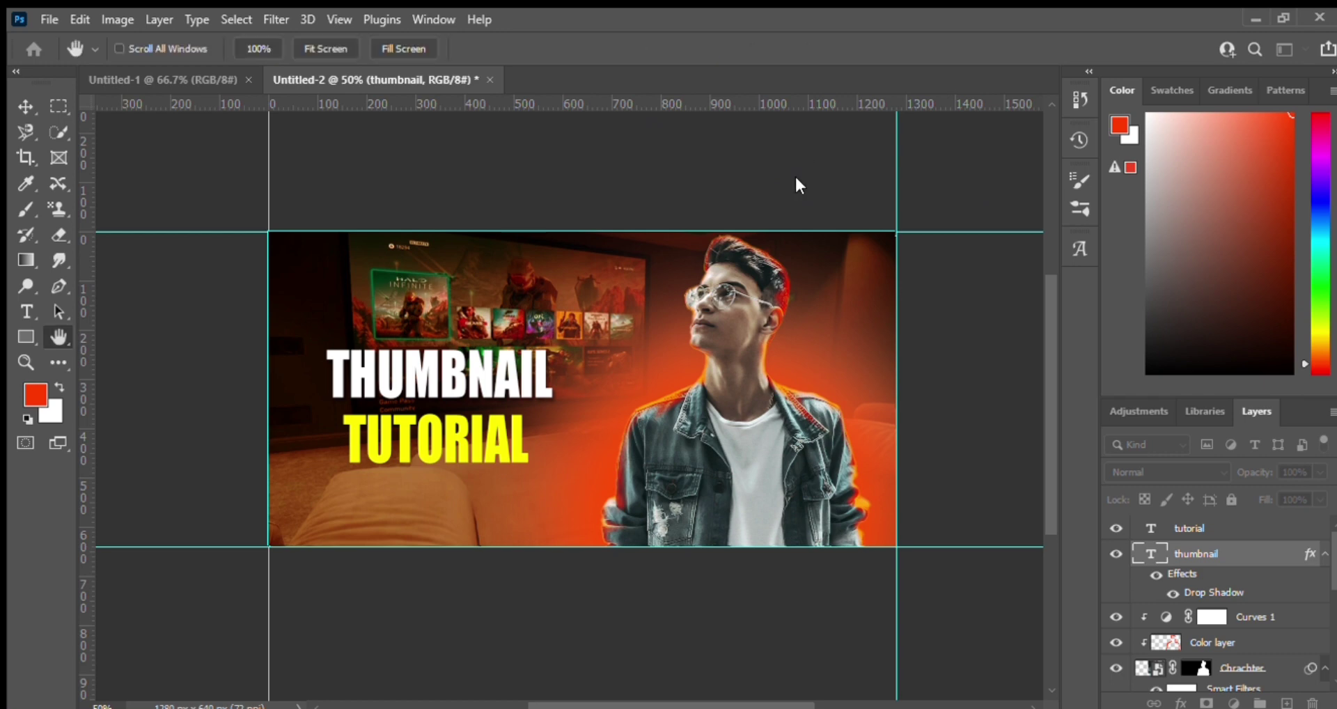
left_click_drag(768, 421, 740, 404)
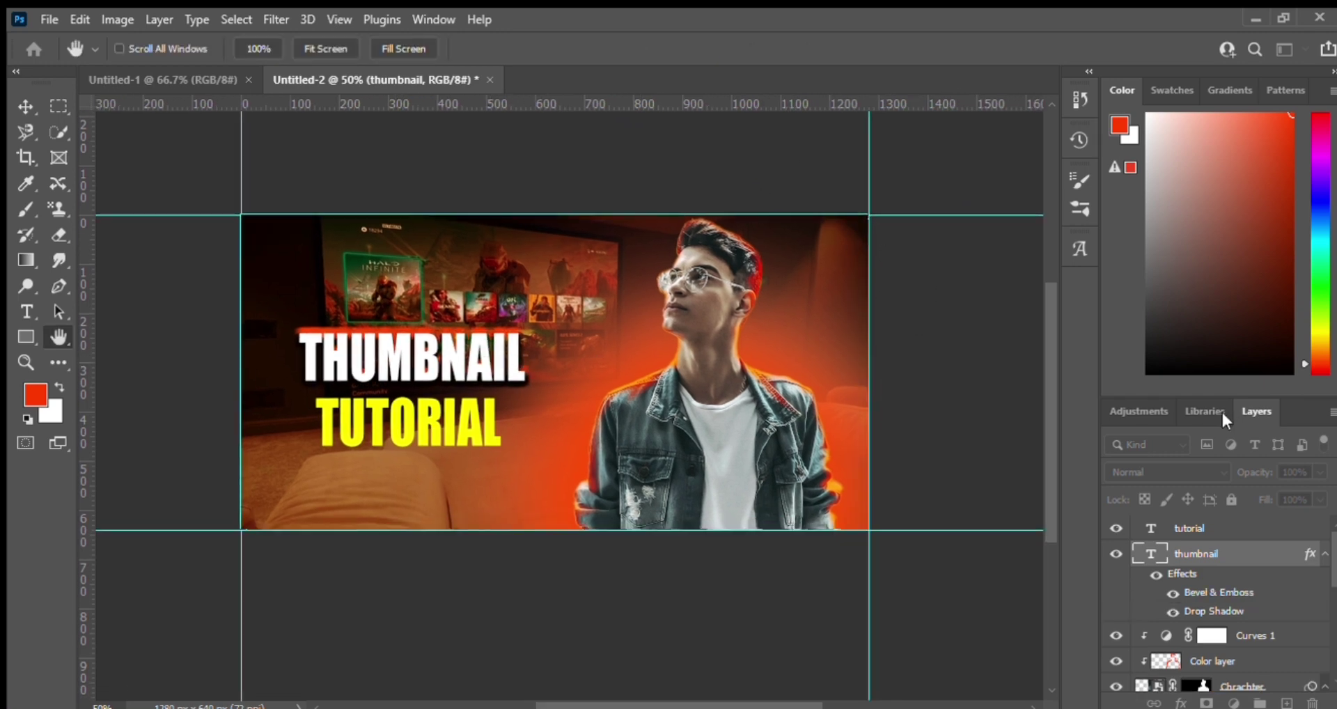
key("i")
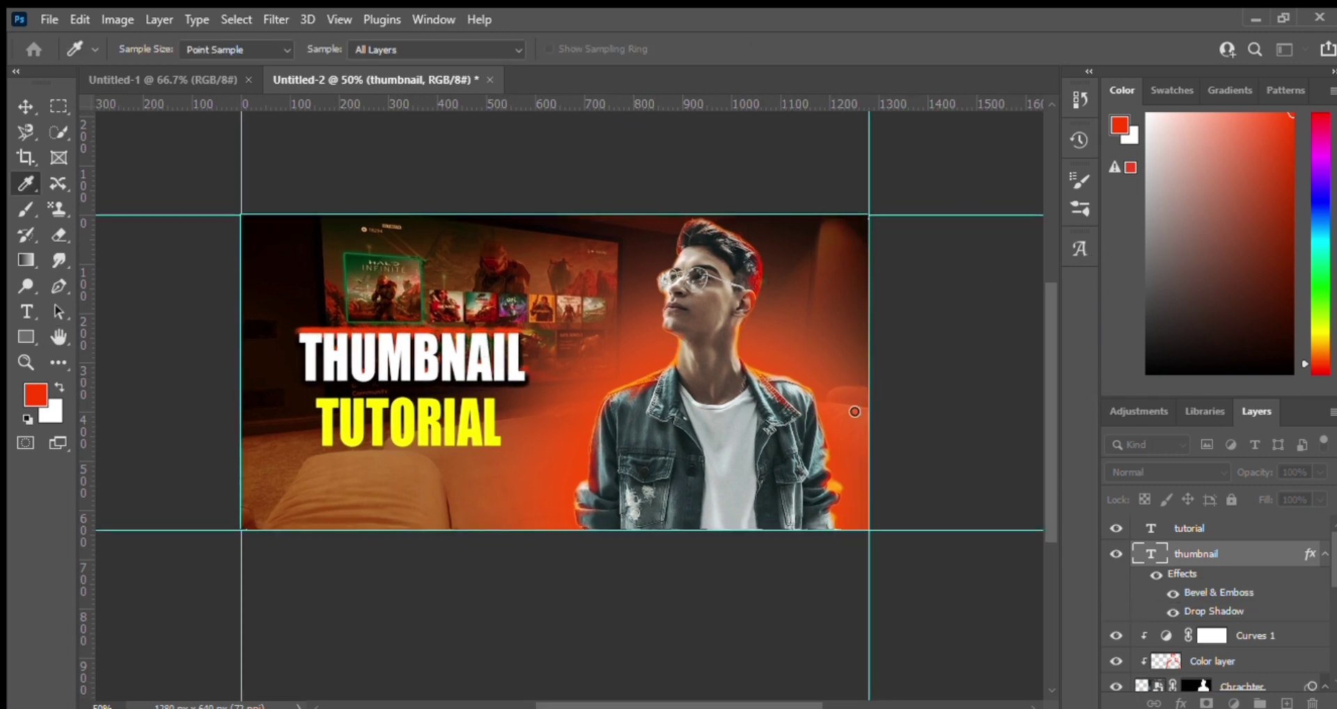
key("h")
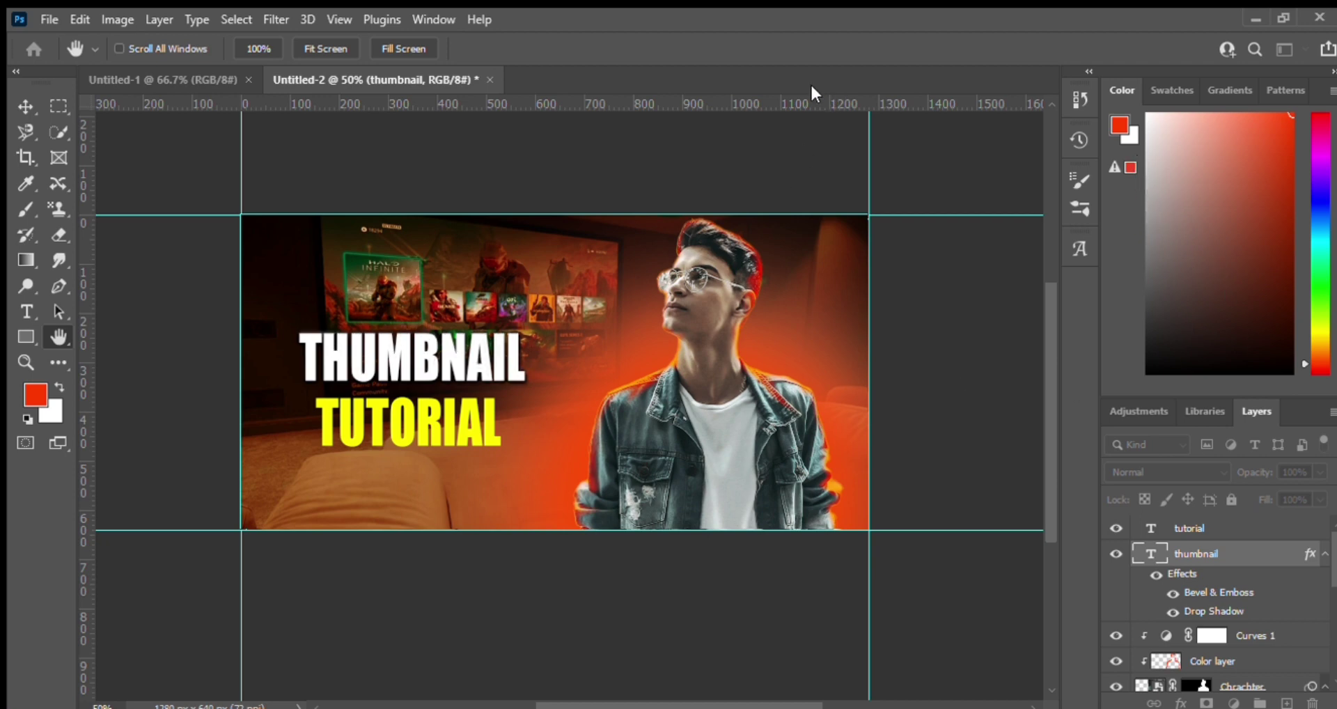
key("v")
key("ctrl+z")
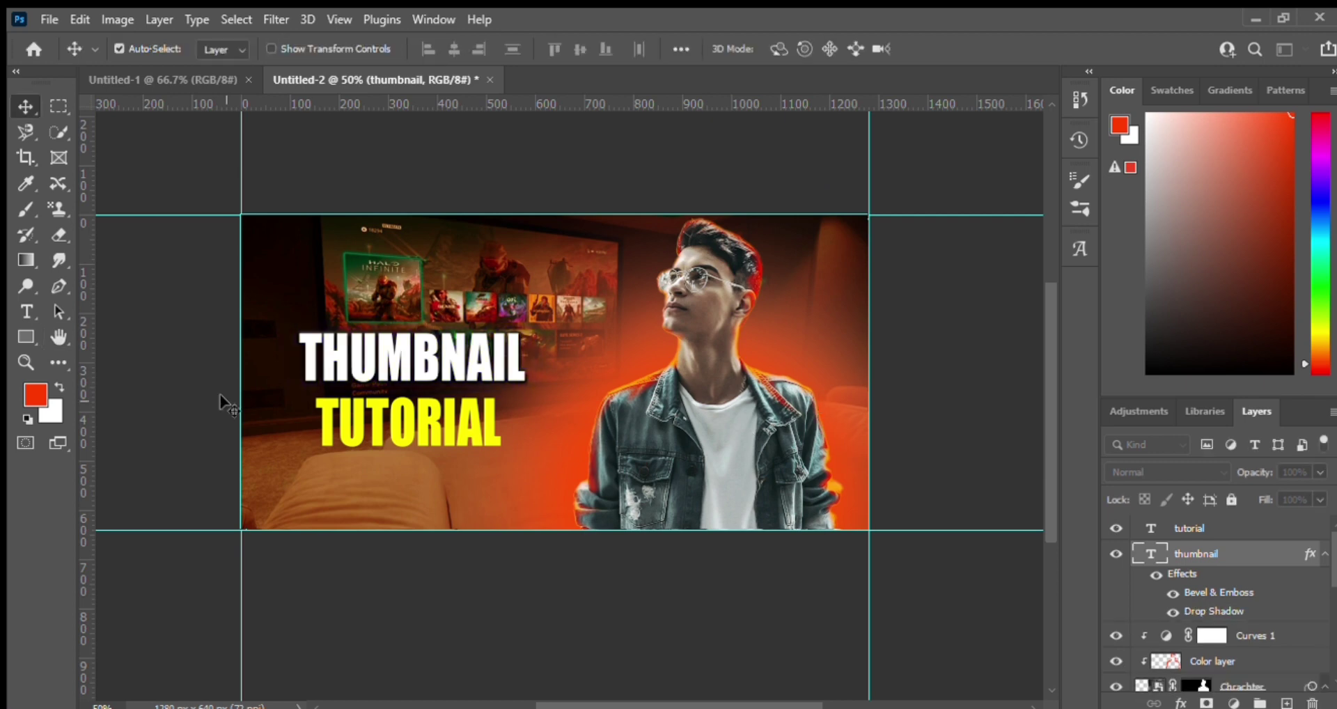
double_click(451, 428)
left_click(35, 110)
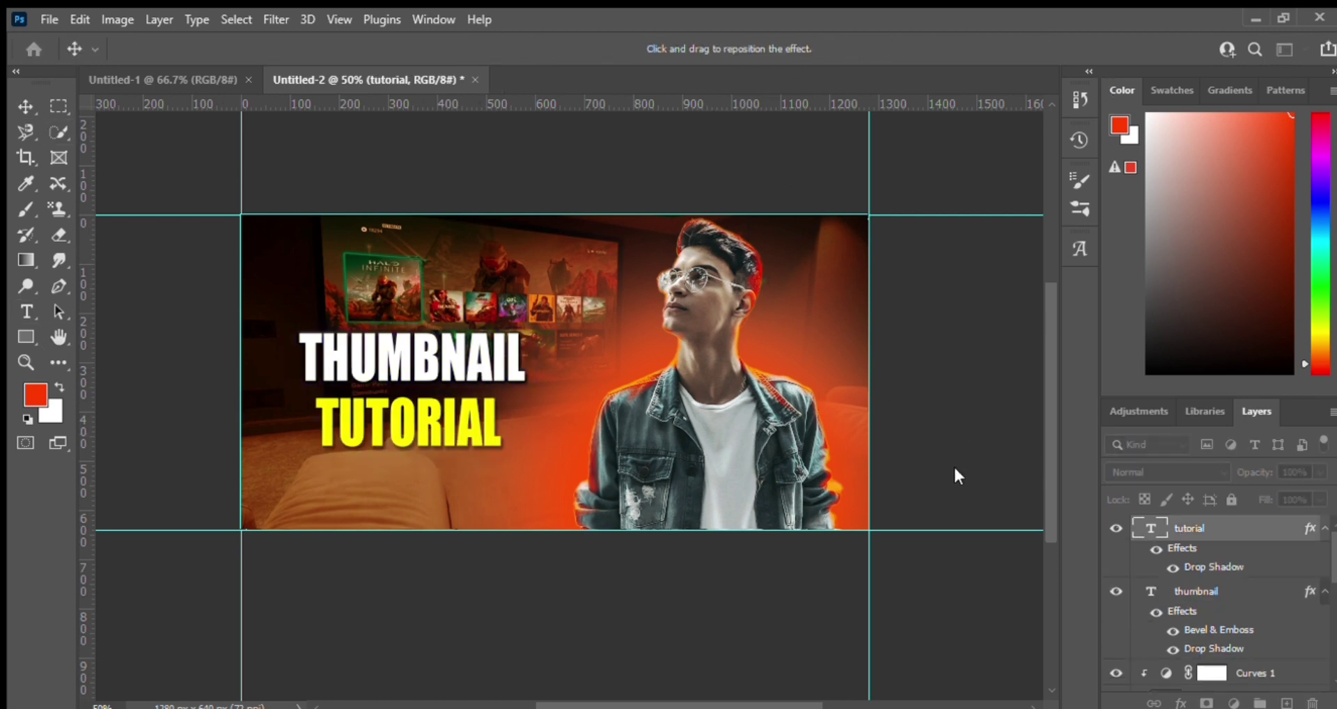
key("Return")
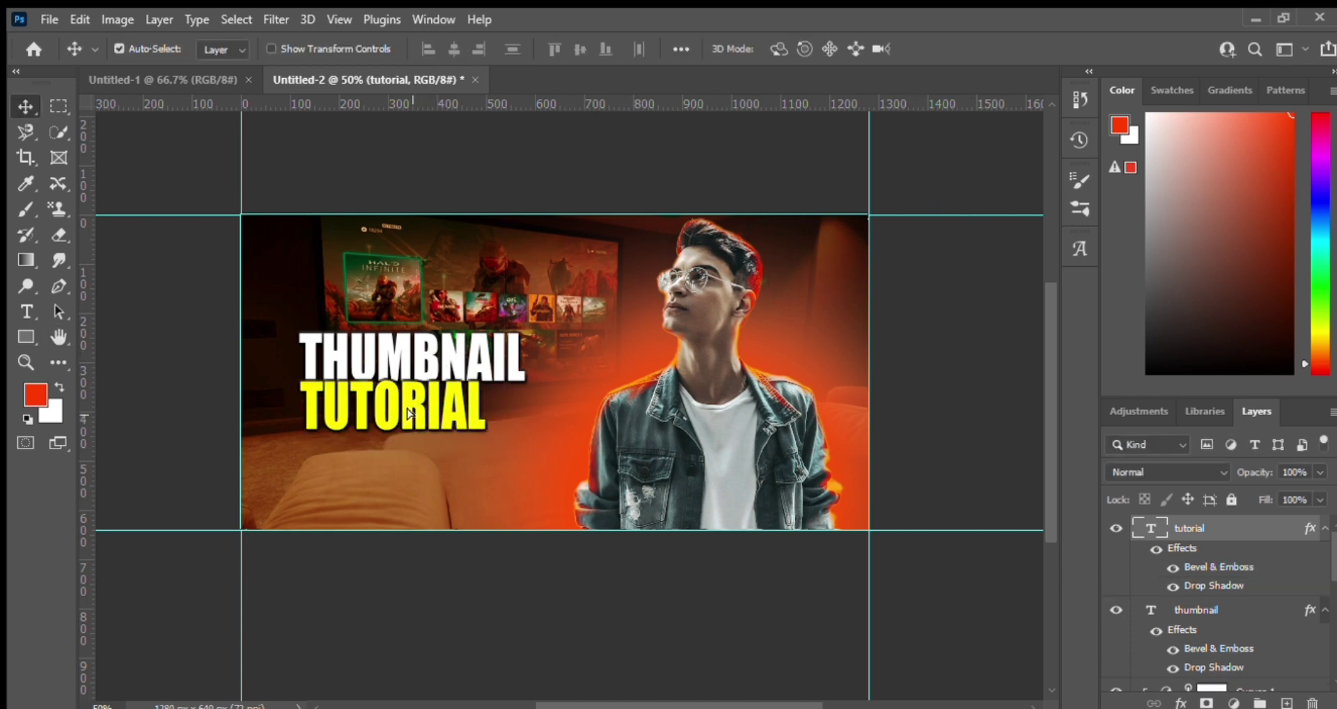
Shrink TUTORIAL to about 84%, then enlarge and tilt both title lines upward.
key("ctrl+t")
left_click_drag(485, 460, 454, 453)
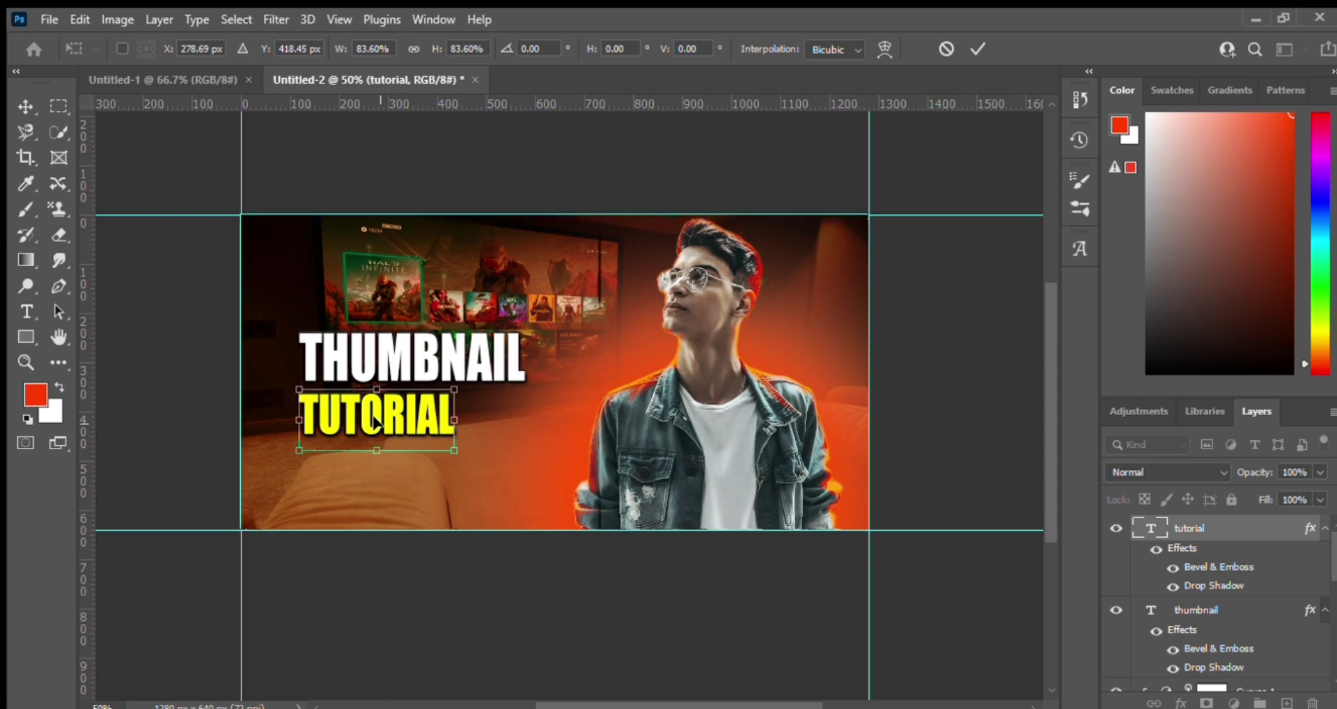
key("Return")
key("ctrl+t")
mouse_move(527, 331)
left_mouse_down()
mouse_move(620, 286)
mouse_move(632, 257)
mouse_move(633, 281)
left_mouse_up()
left_click_drag(453, 327, 434, 386)
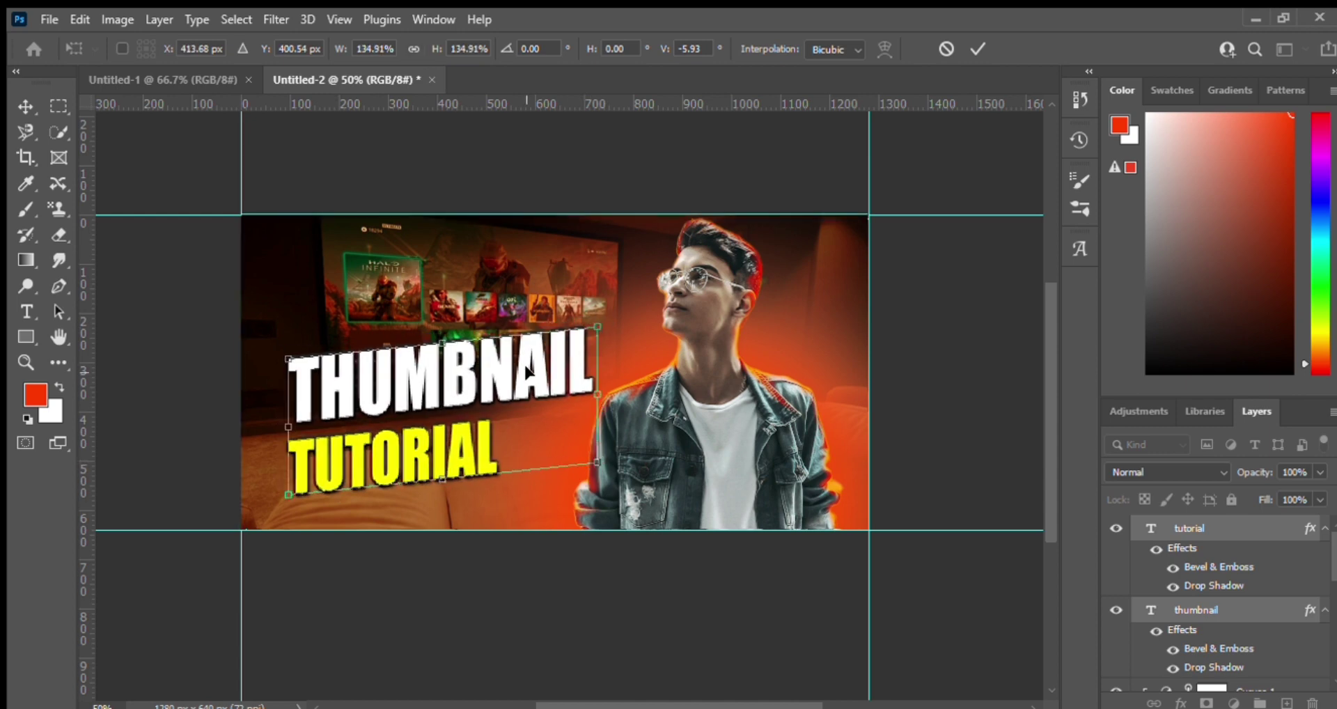
key("Return")
Undo the last title transform and readjust the slanted title's size and position.
key("ctrl+plus")
key("ctrl+minus")
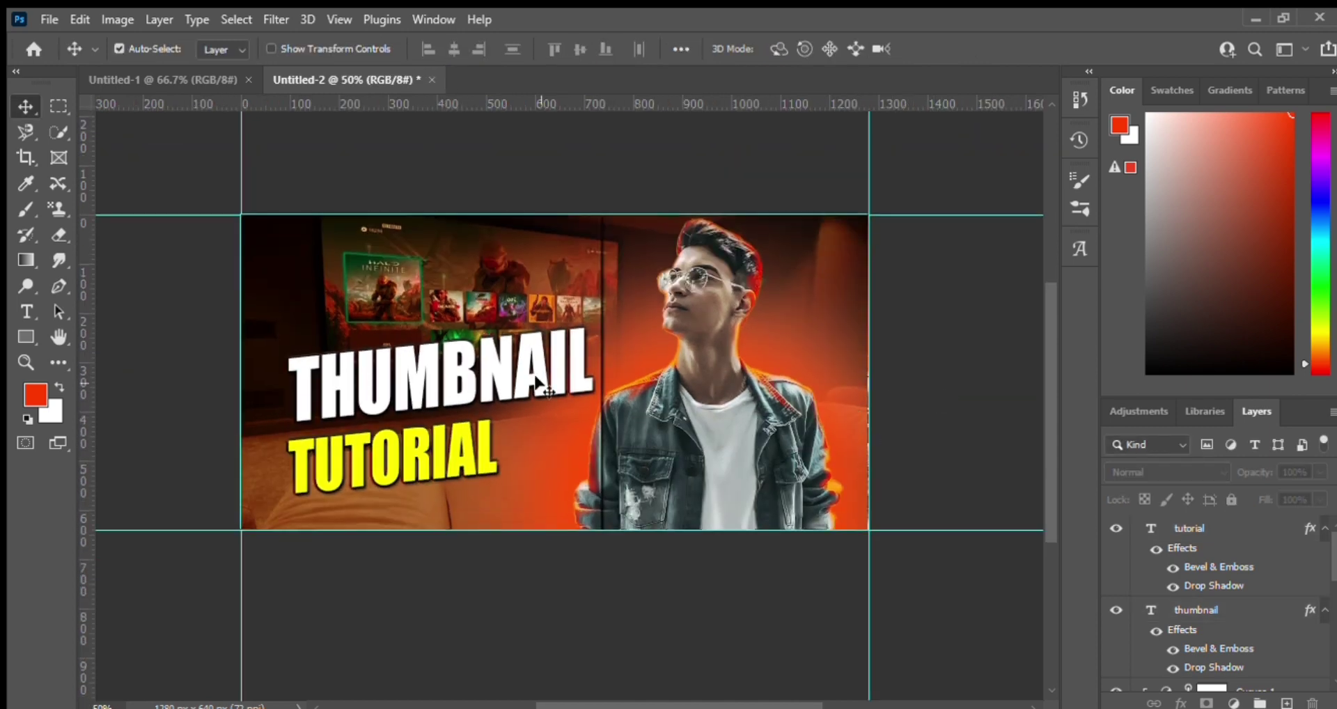
left_click(382, 379, "ctrl")
key("ctrl+z")
key("ctrl+z")
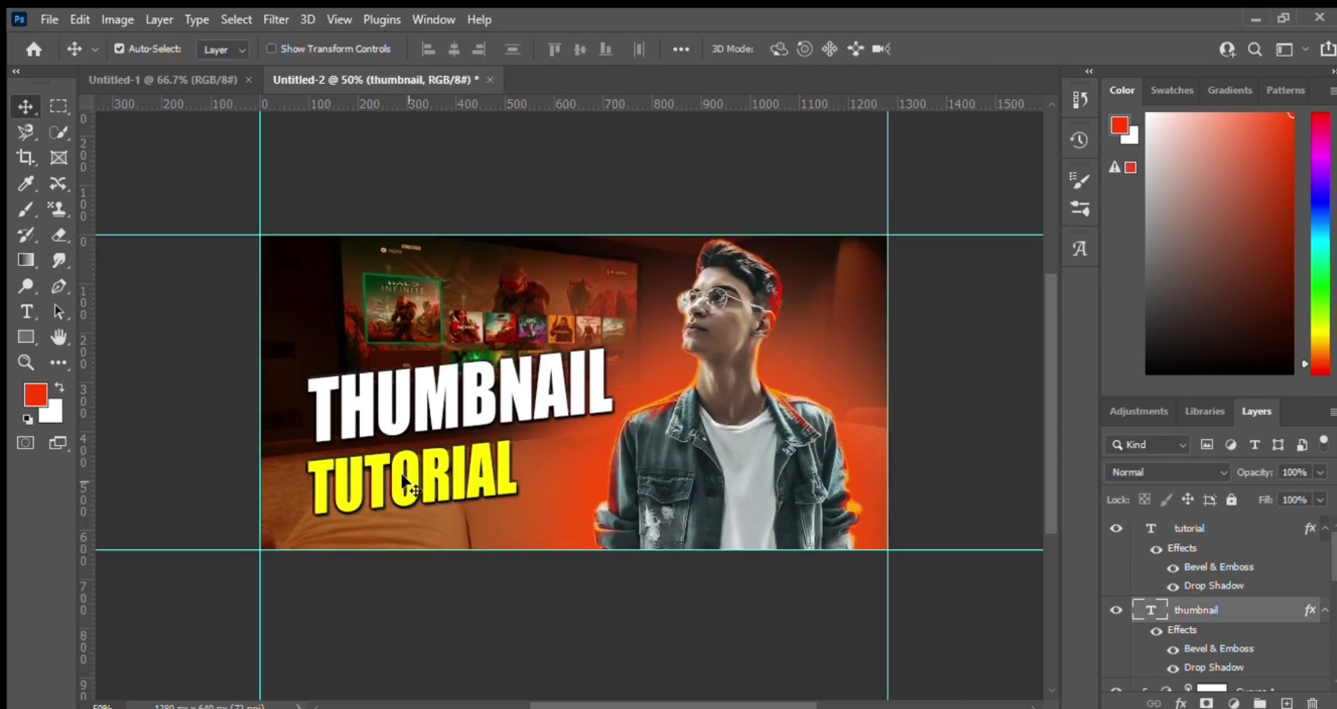
key("ctrl+t")
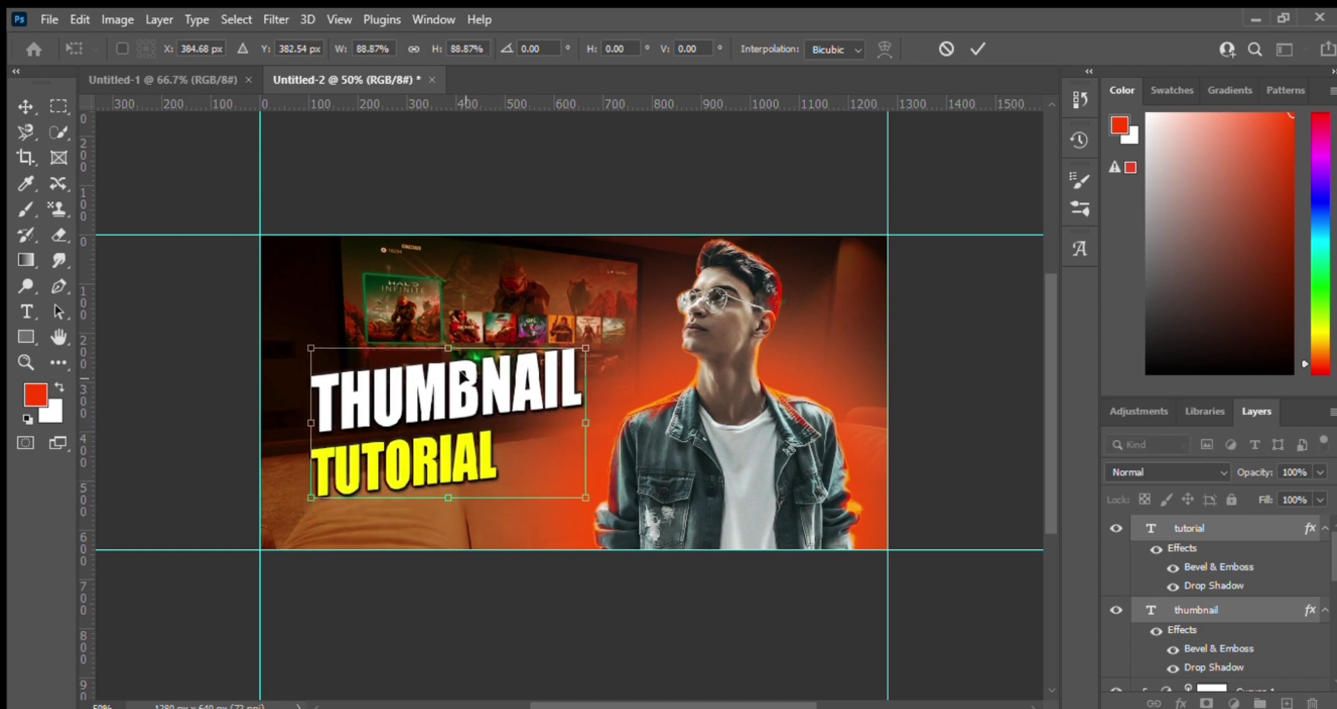
key("Return")
left_click(1205, 529)
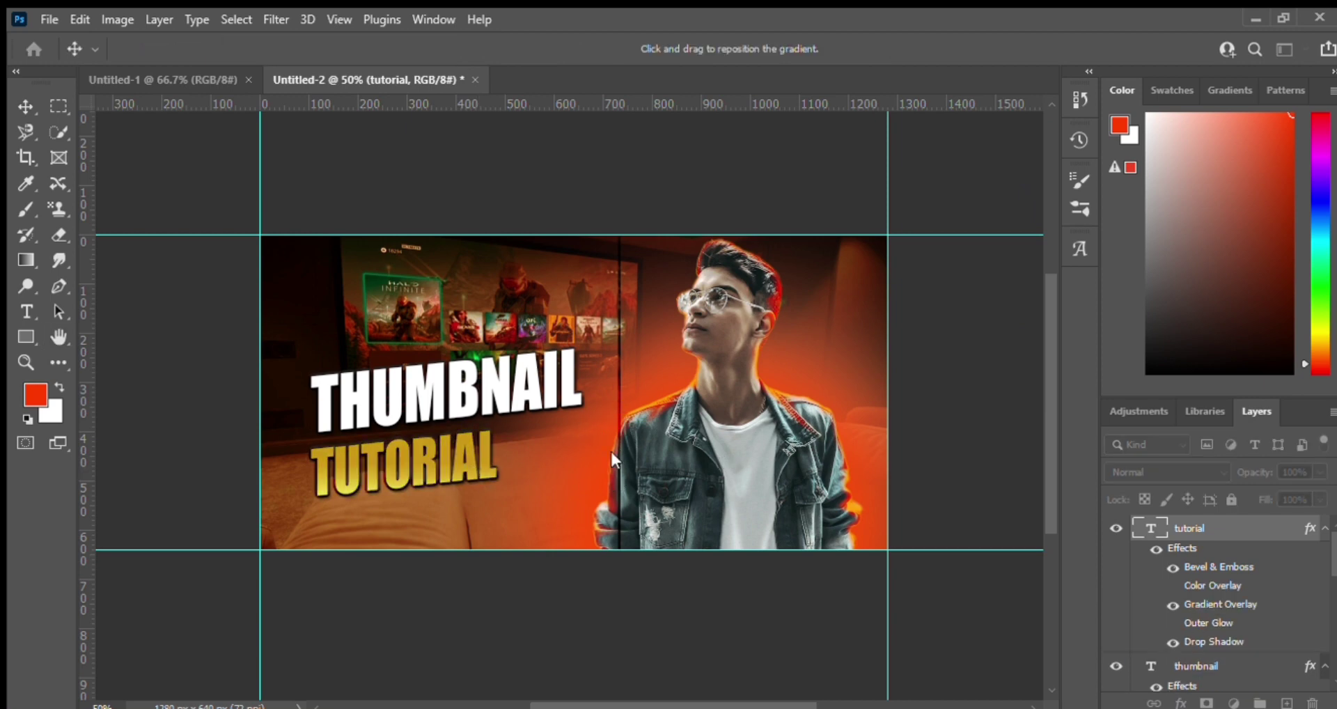
Confirm the gold gradient on TUTORIAL and enlarge the TUTORIAL text.
key("Return")
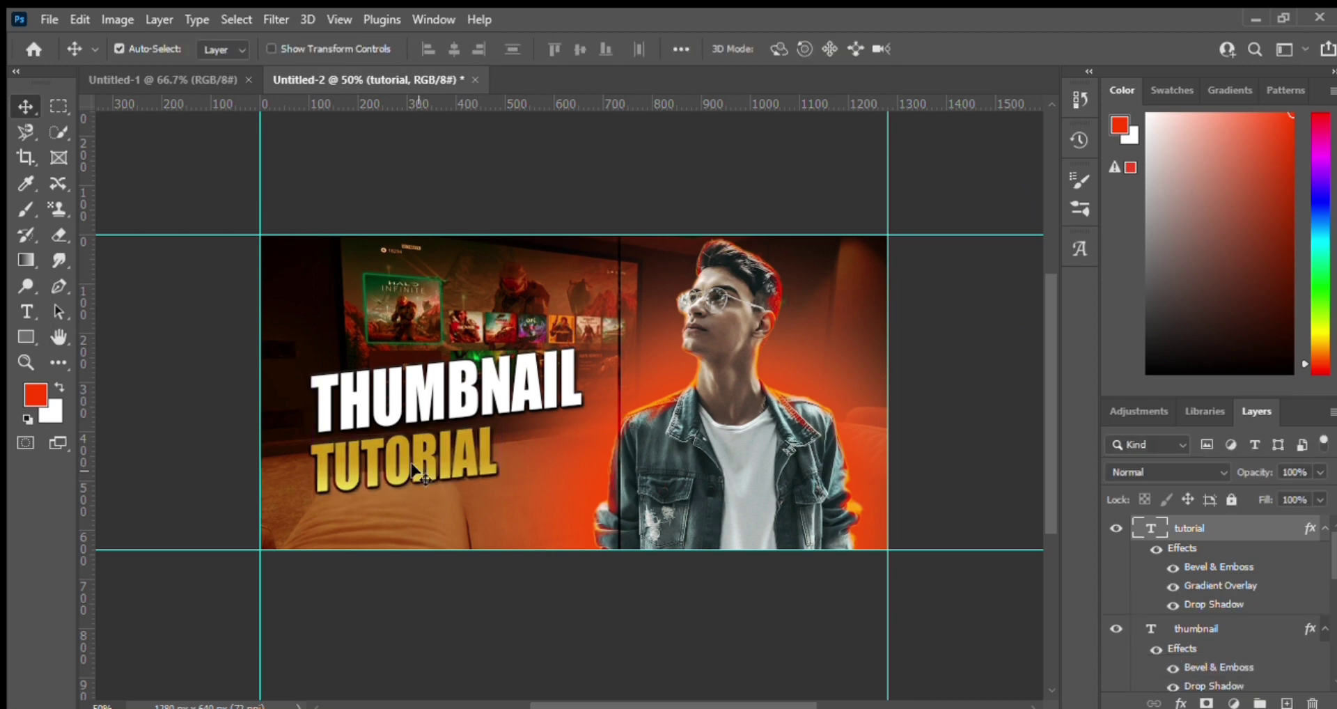
key("ctrl+t")
left_click_drag(500, 496, 564, 531)
key("Return")
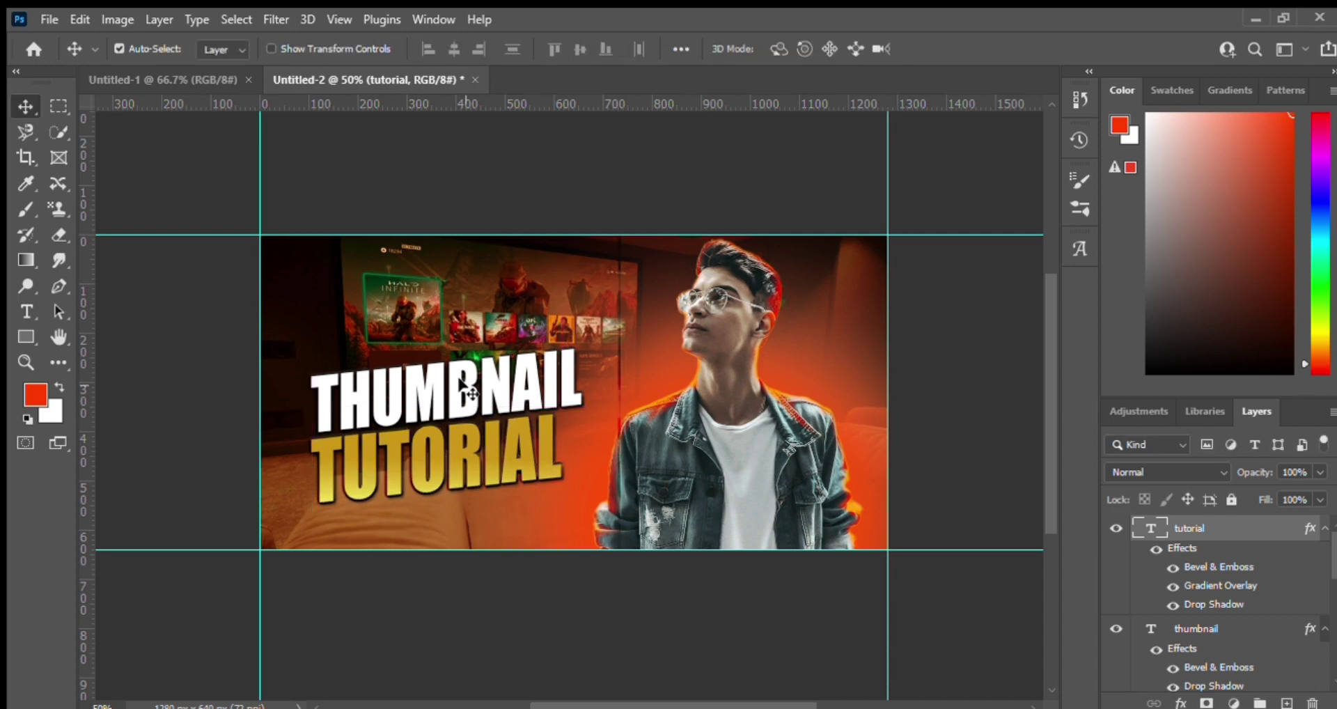
Enlarge the THUMBNAIL text and shrink TUTORIAL to fit beneath it.
left_click(468, 394)
key("ctrl+t")
left_click_drag(582, 348, 657, 319)
key("Return")
left_click(488, 468)
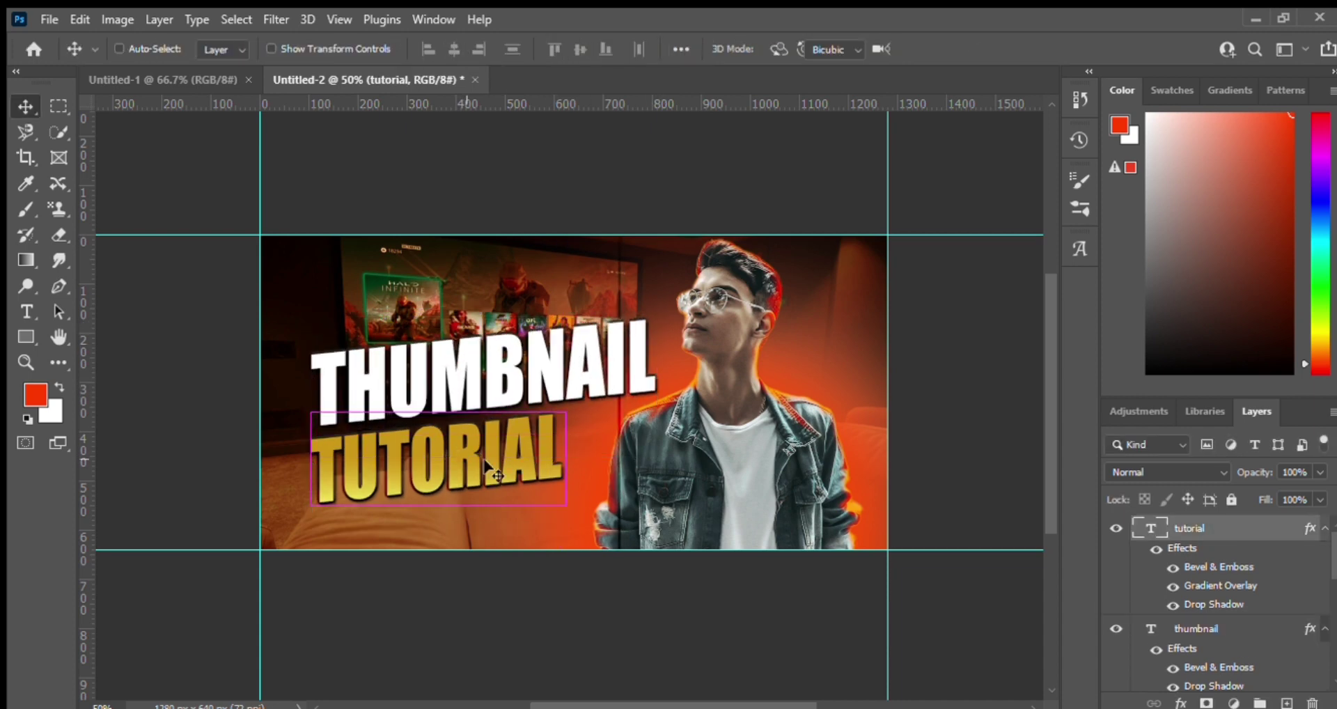
key("ctrl+t")
left_click_drag(566, 505, 540, 491)
key("Return")
Open and finish editing the THUMBNAIL text, then pan around the canvas.
double_click(416, 381)
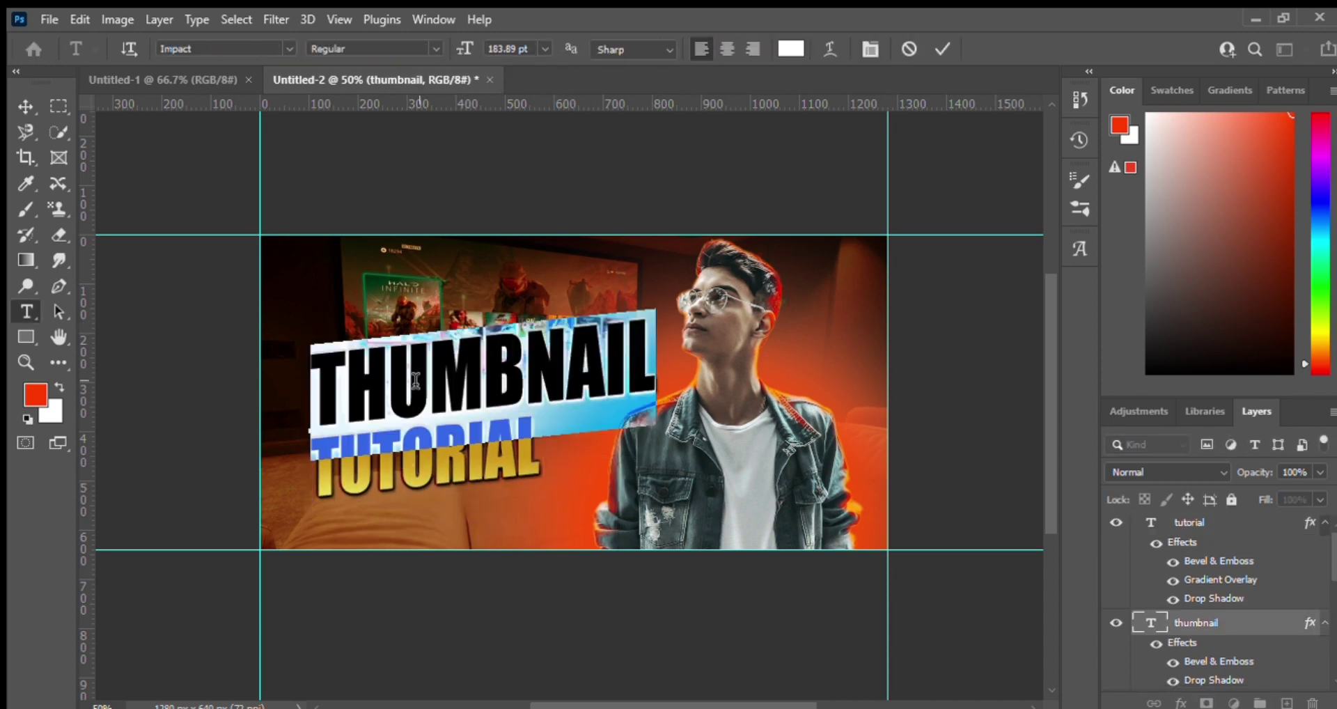
key("ctrl+Return")
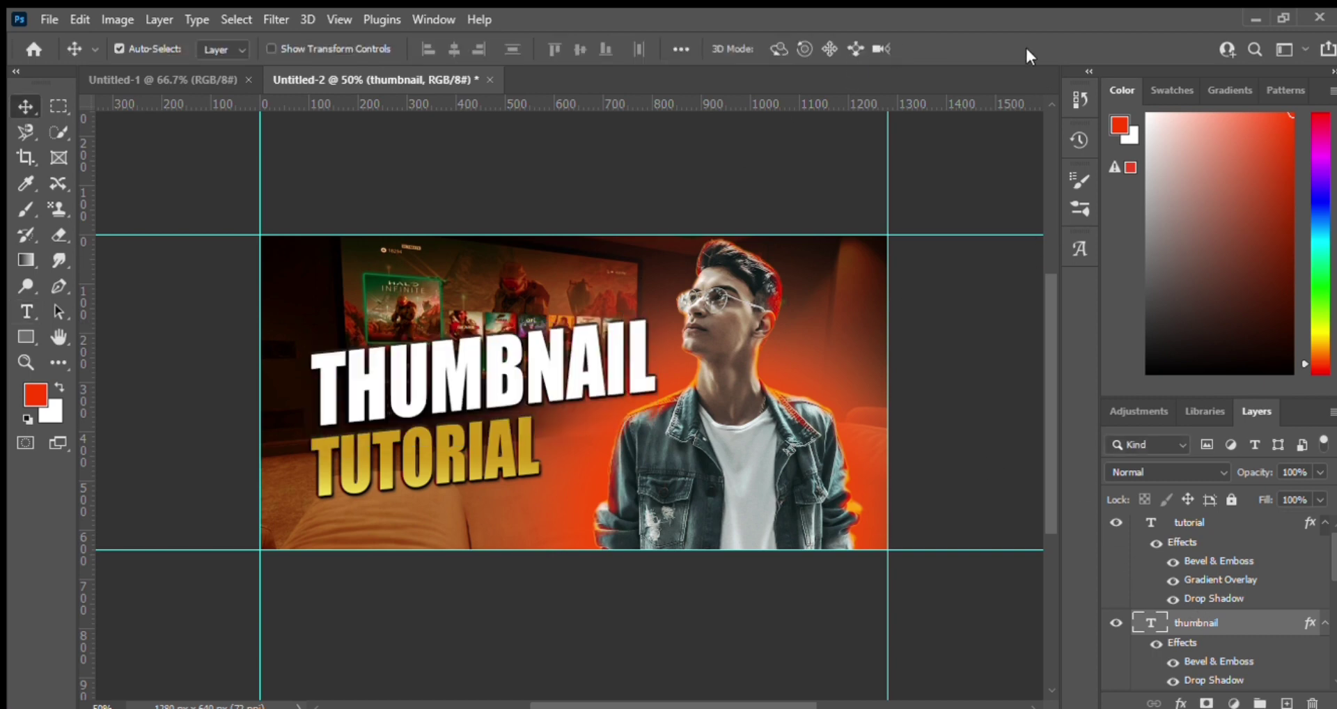
key("space")
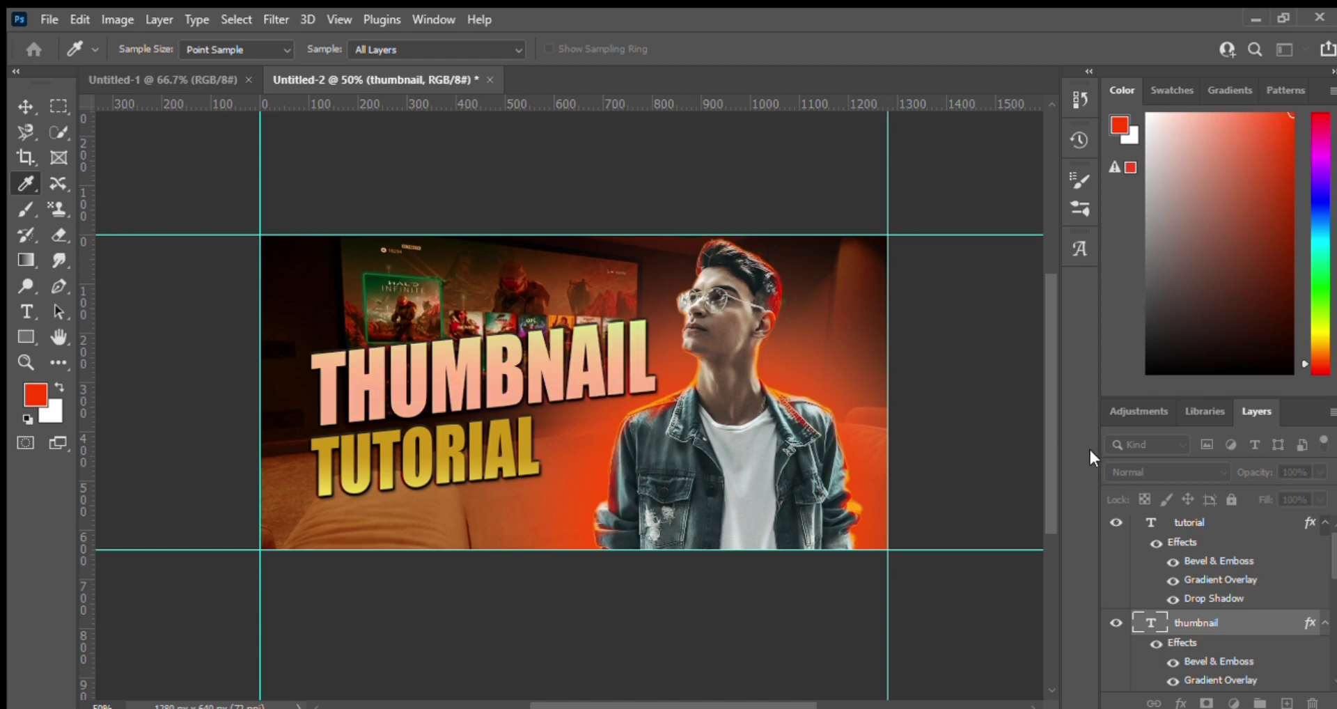
key("v")
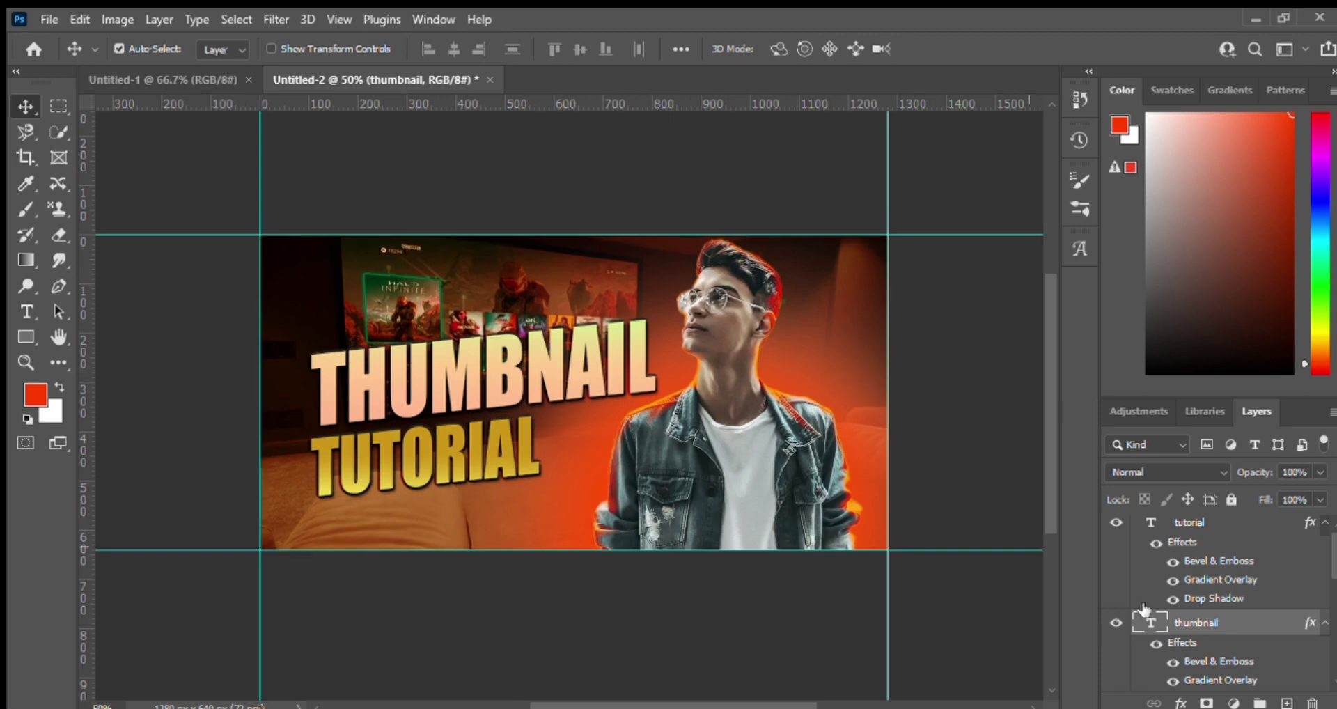
Hide both title layers and place the ember sparks image scaled over the whole canvas.
left_click(1116, 623)
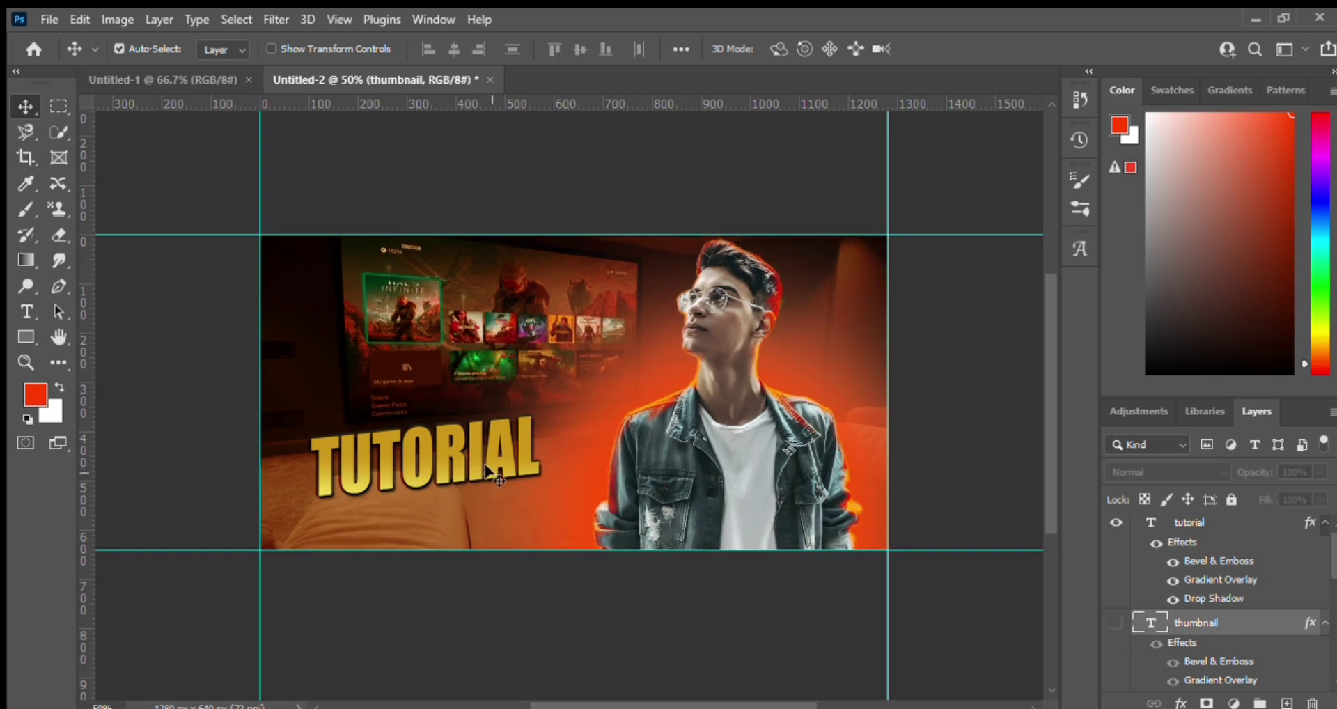
left_click(1184, 524)
left_click(1116, 528)
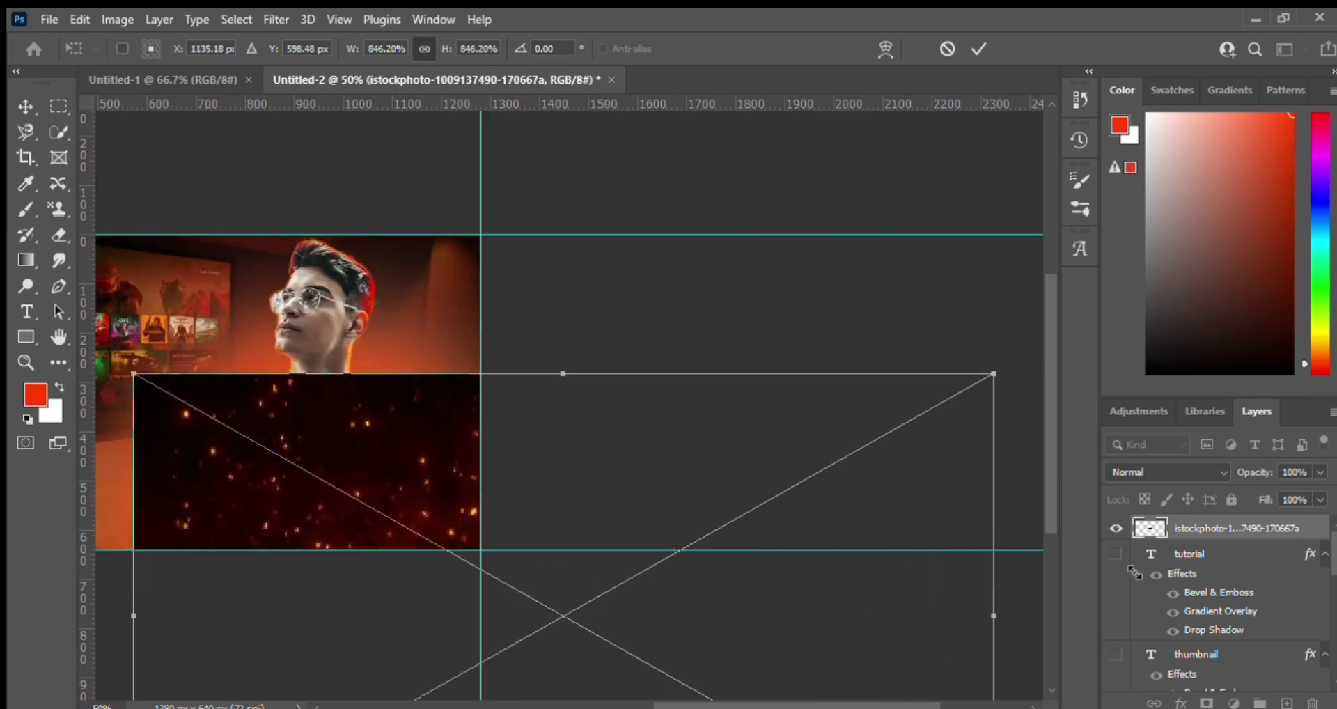
mouse_move(244, 398)
left_mouse_down()
mouse_move(605, 492)
mouse_move(676, 464)
left_mouse_up()
left_click_drag(550, 419, 548, 339)
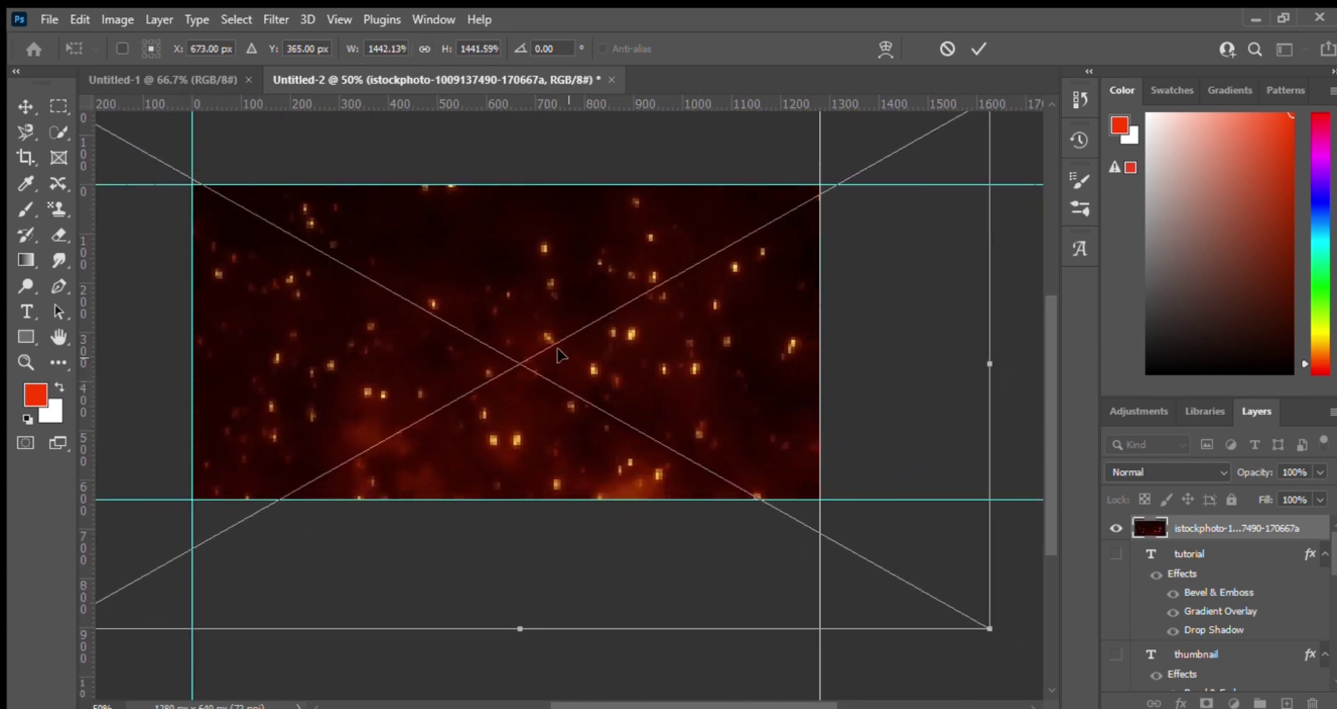
key("Return")
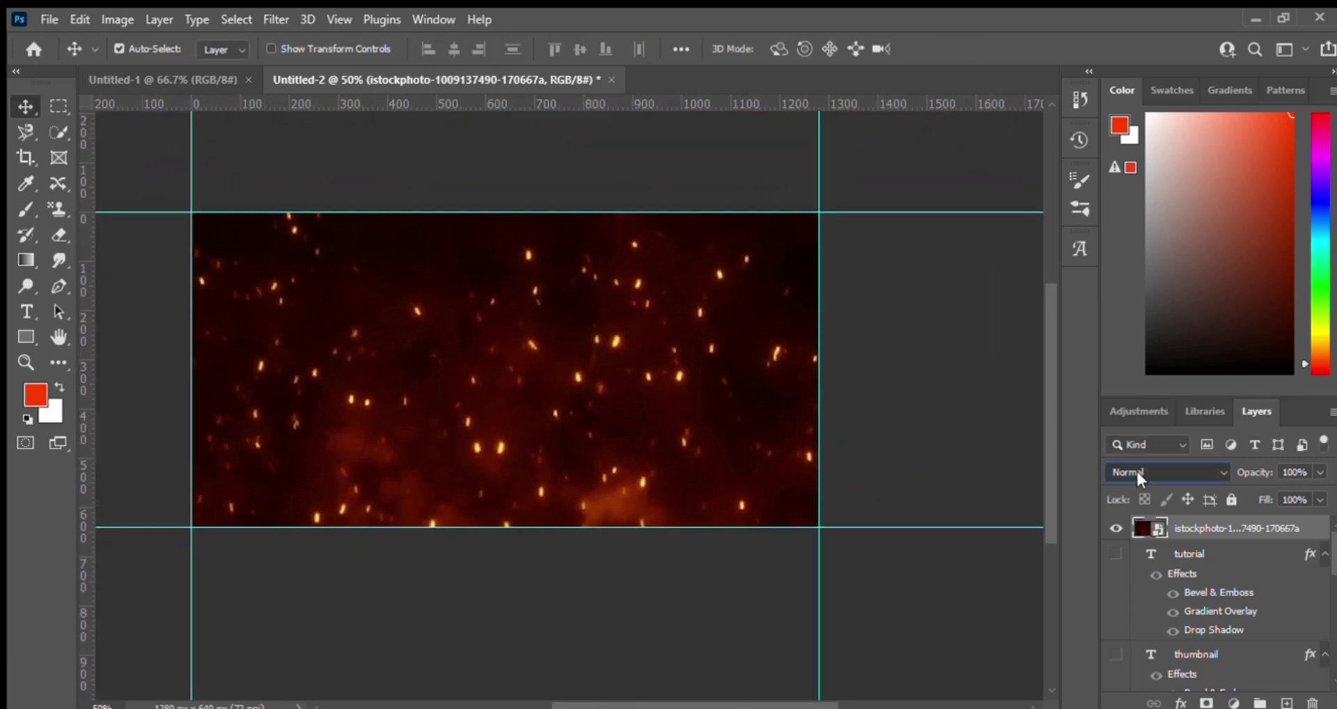
Shift the ember sparks overlay slightly right and down.
scroll(1135, 469, "down", 13)
scroll(1137, 471, "down", 6)
scroll(1136, 466, "up", 16)
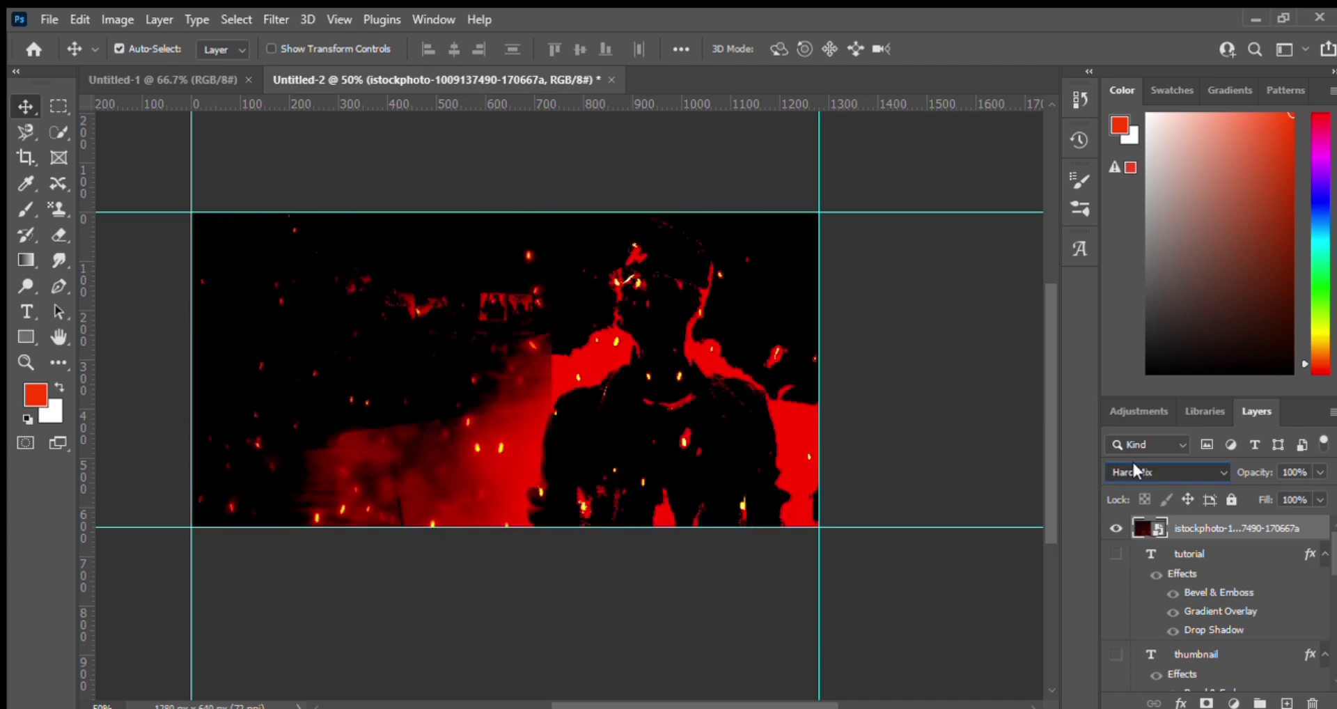
scroll(1131, 461, "down", 5)
left_click_drag(476, 426, 538, 453)
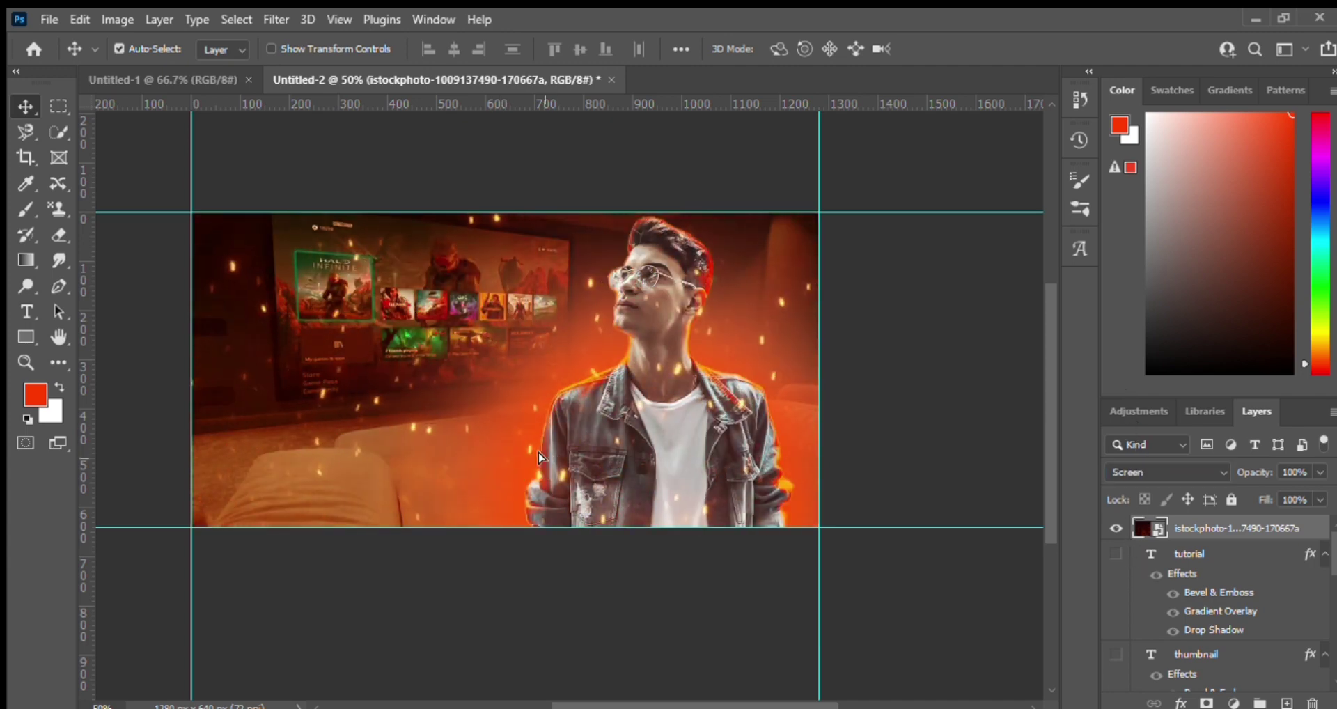
scroll(892, 413, "up", 3)
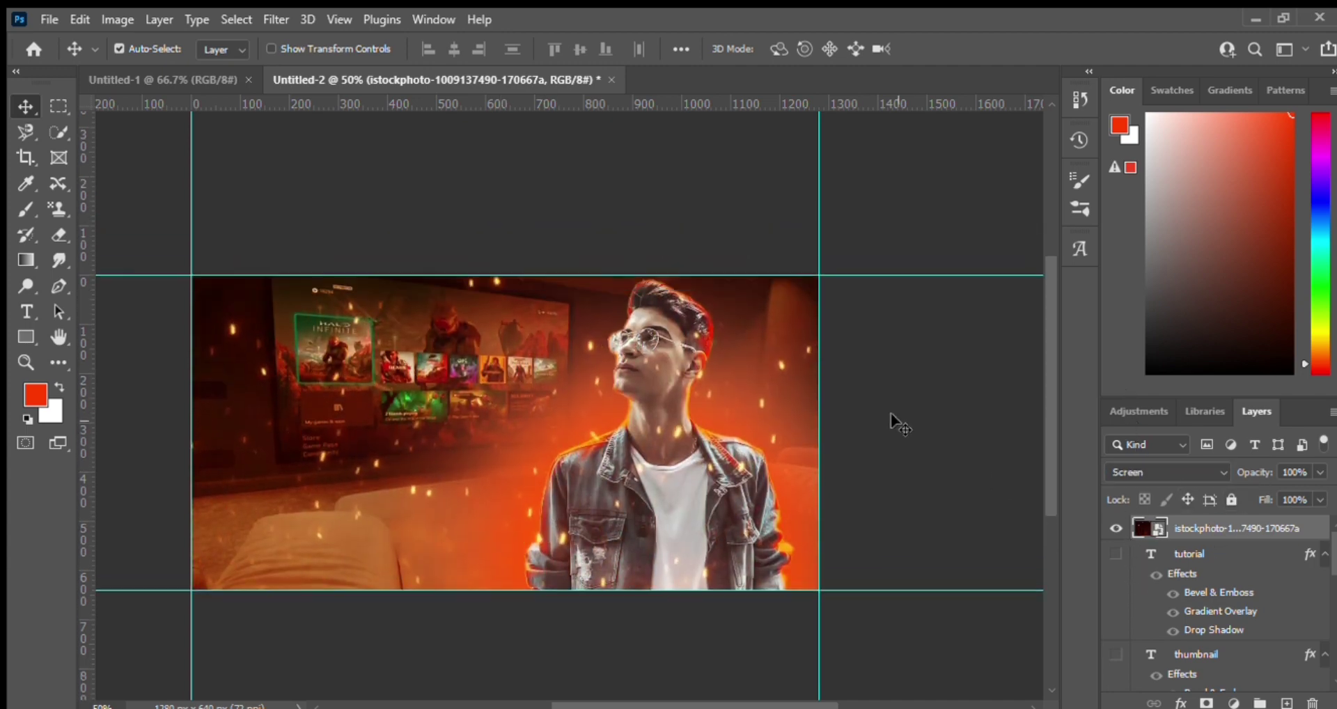
Show both title layers again and add an empty layer above the tutorial text.
left_click(1116, 553)
left_click(1117, 654)
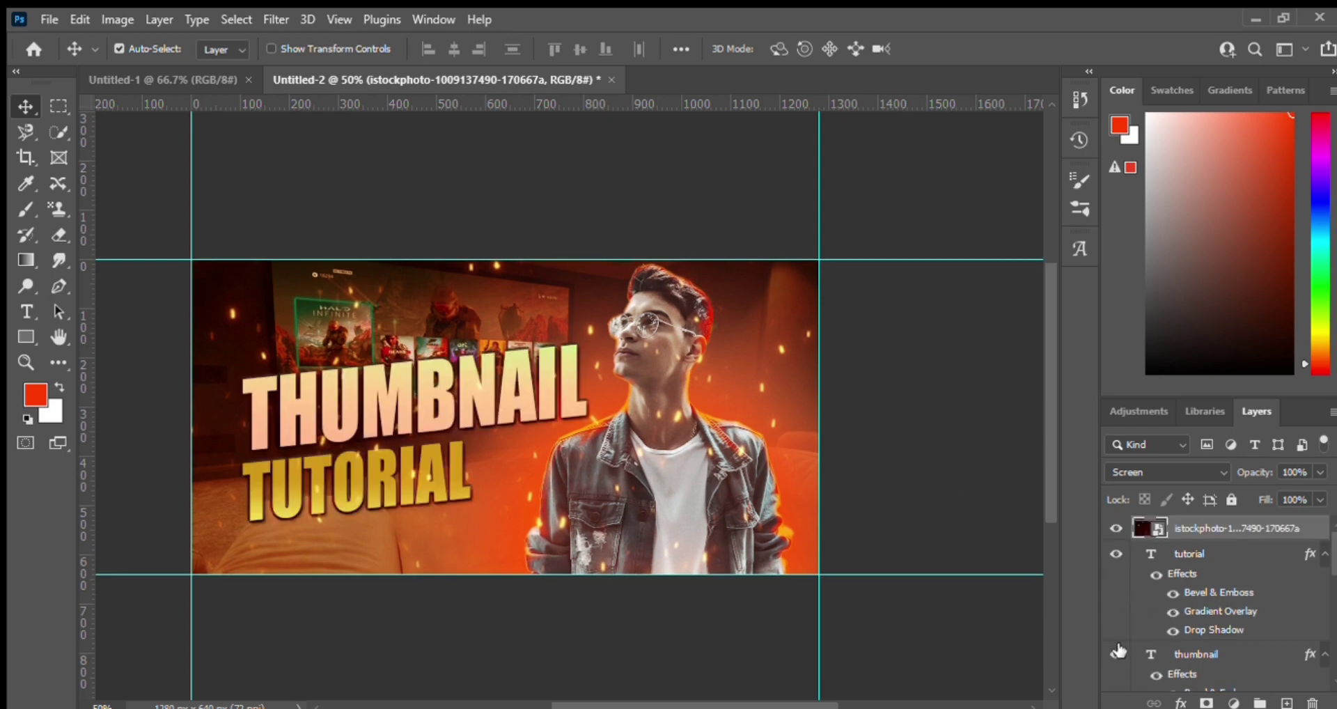
left_click(1146, 557)
left_click(1286, 703)
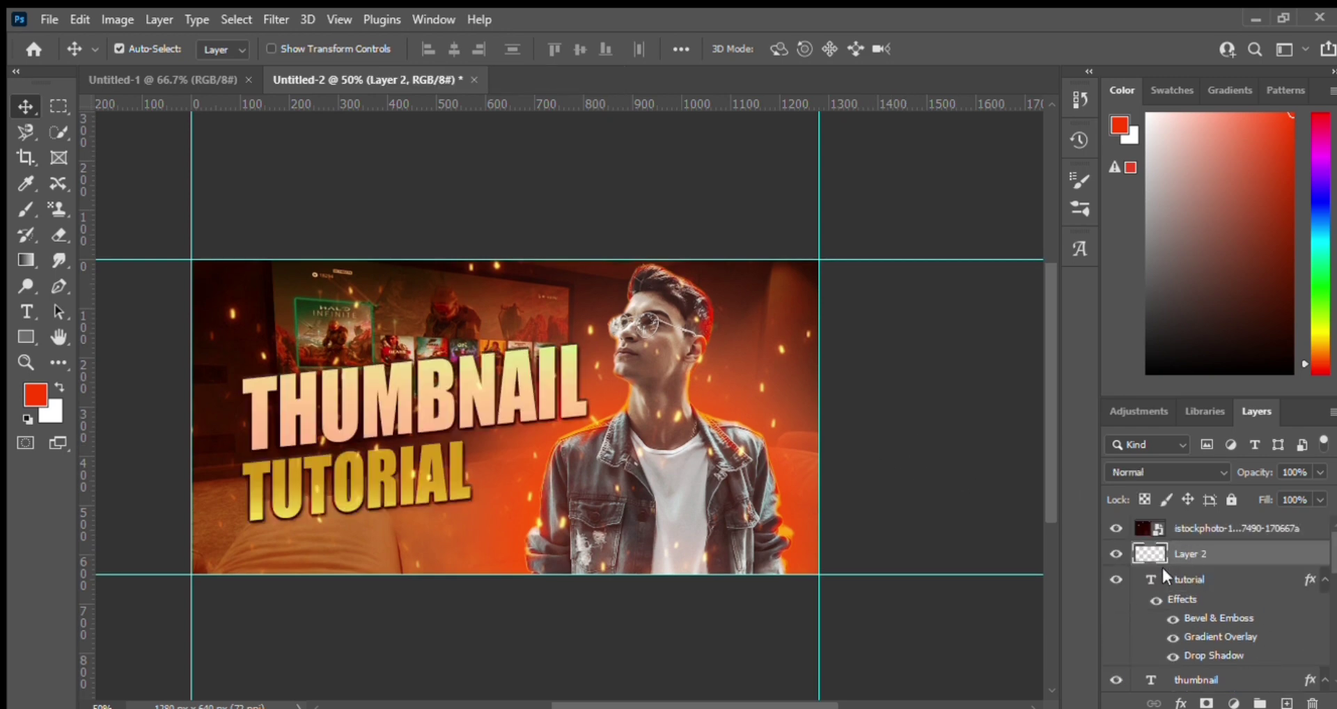
Clip the new layer to the TUTORIAL text and zoom in on the lettering.
key("ctrl+alt+g")
key("ctrl+plus")
key("ctrl+plus")
key("ctrl+plus")
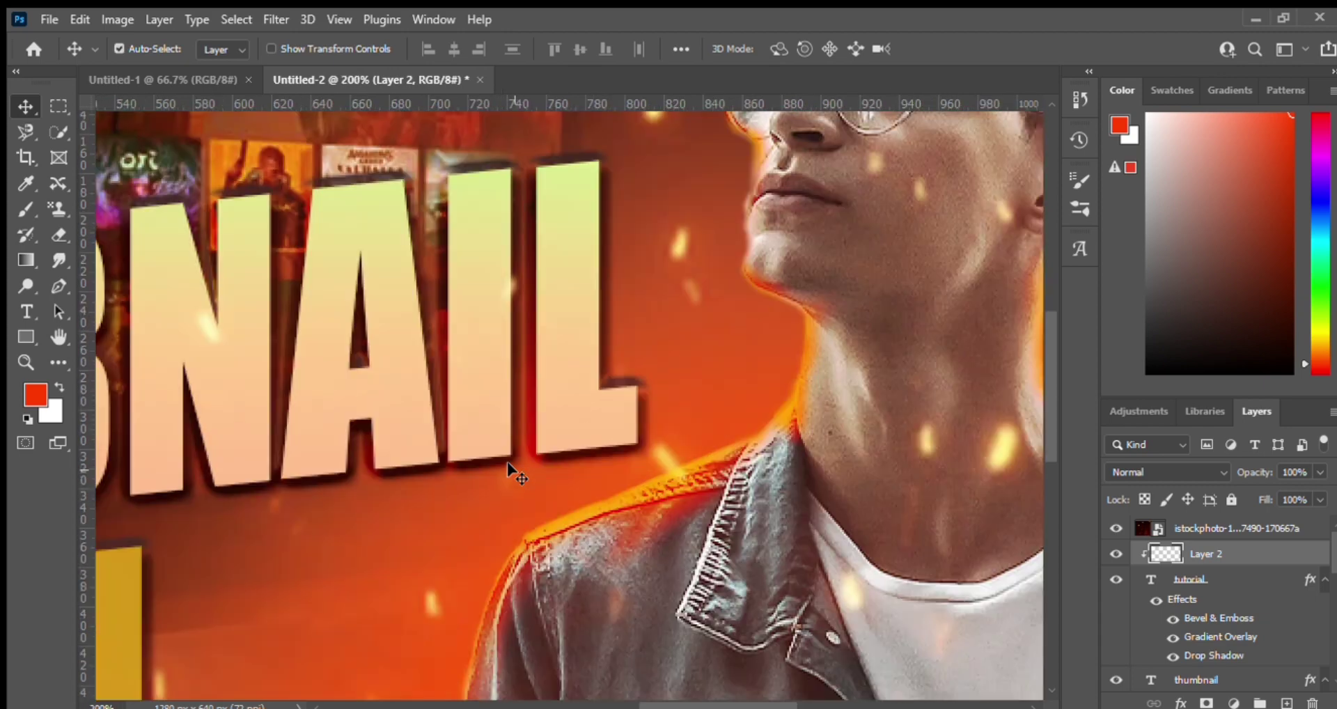
key("b")
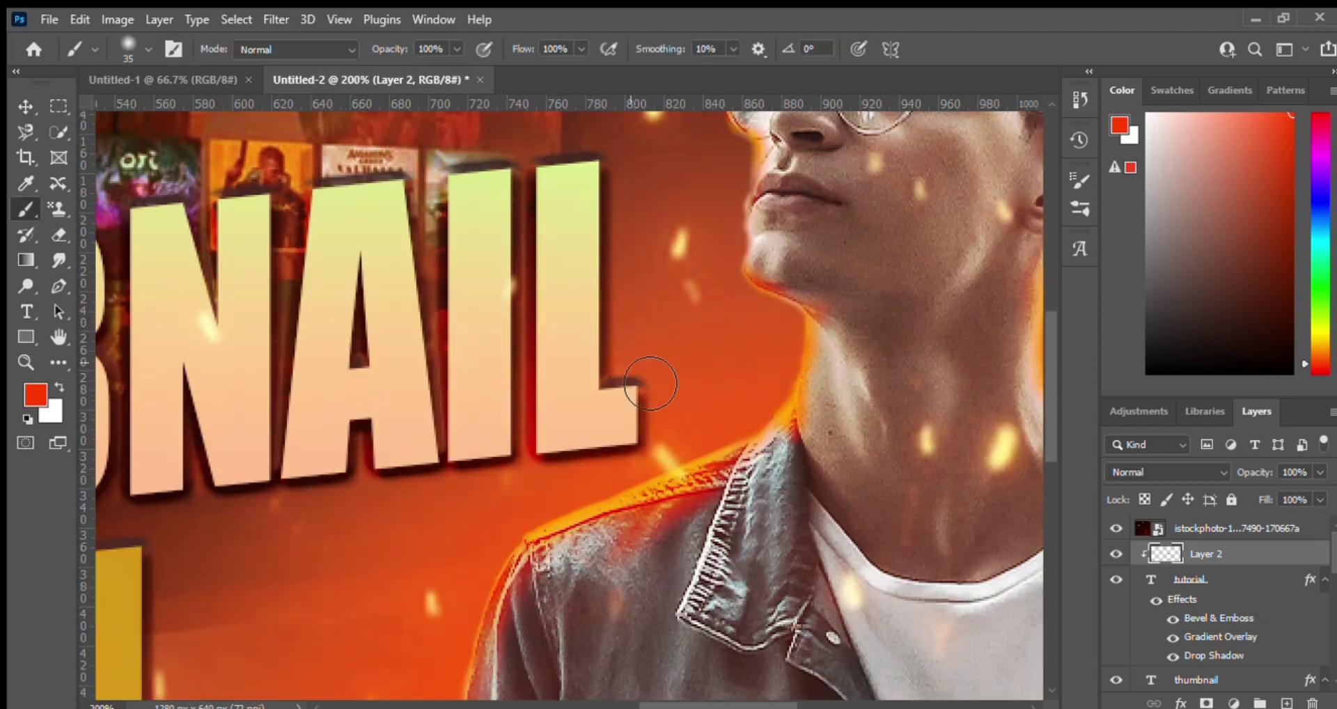
left_click_drag(672, 476, 729, 431)
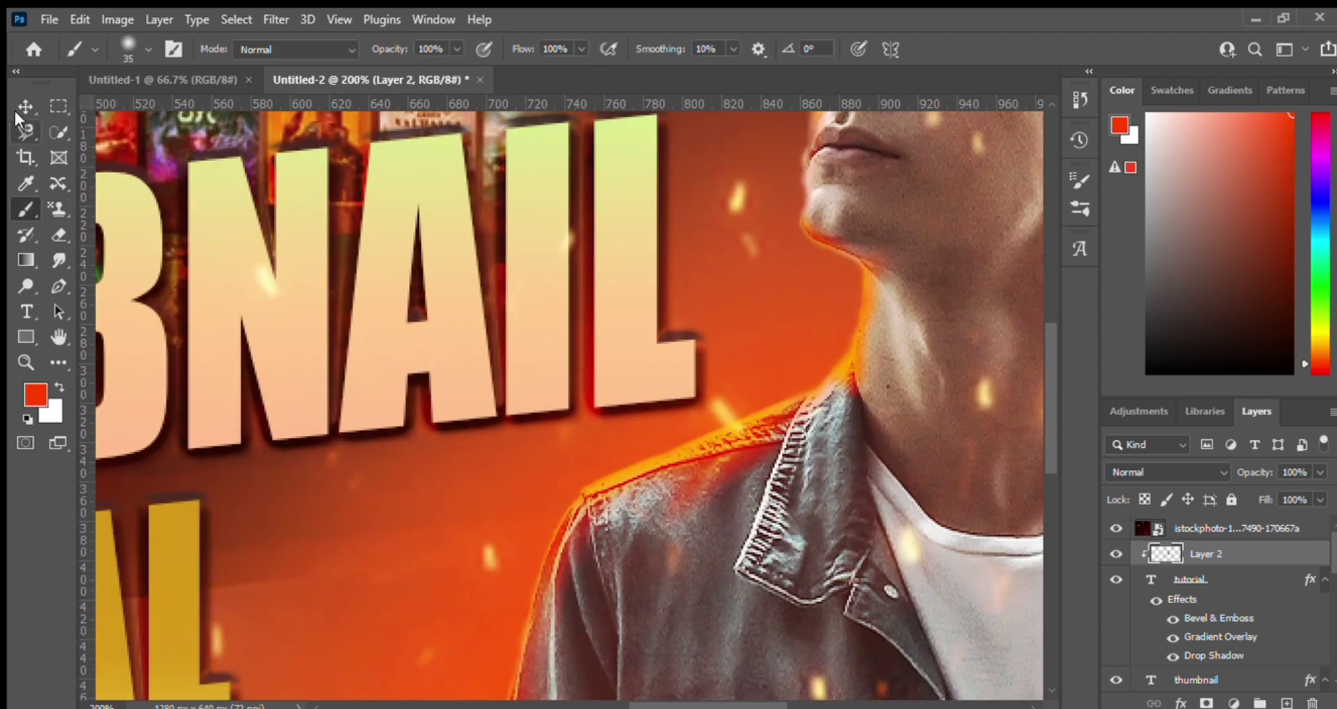
left_click(25, 107)
Zoom back out to the whole thumbnail and nudge TUTORIAL slightly right.
key("ctrl+minus")
key("ctrl+minus")
mouse_move(627, 334)
left_mouse_down()
mouse_move(671, 330)
mouse_move(626, 306)
left_mouse_up()
key("ctrl+minus")
scroll(1184, 564, "down", 3)
scroll(1226, 564, "down", 3)
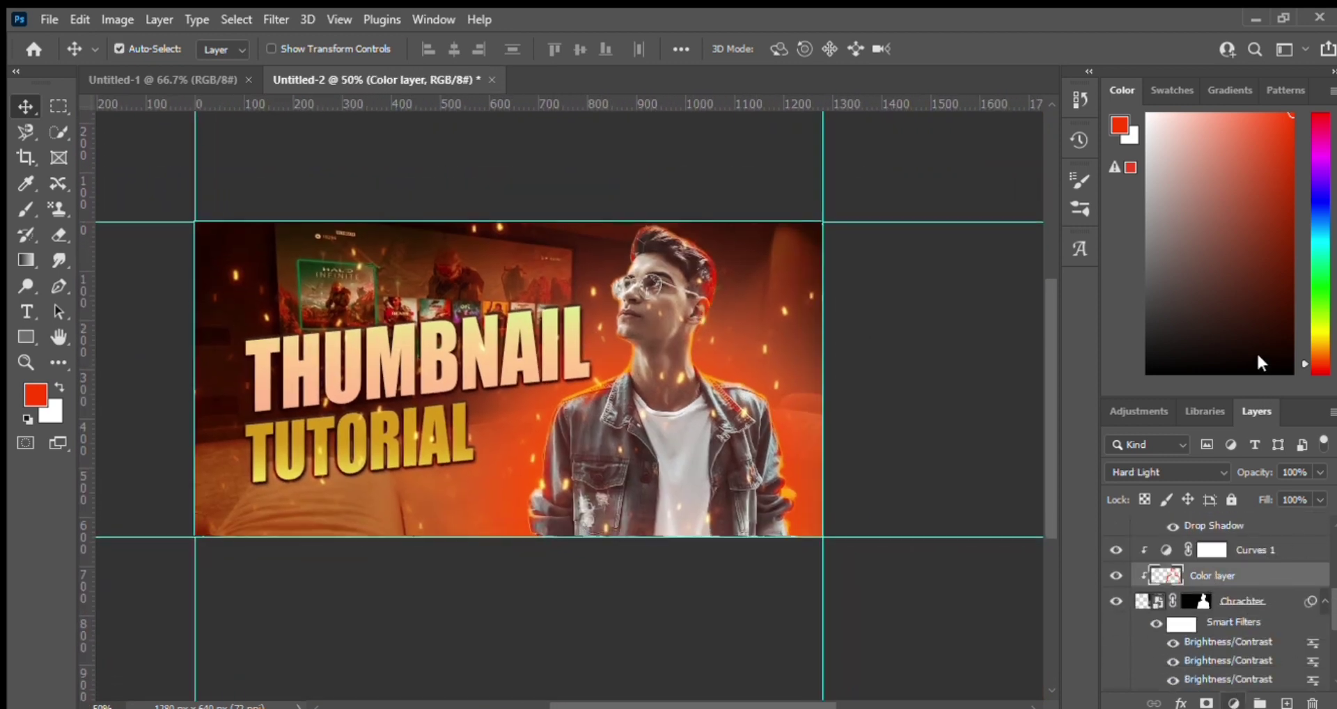
scroll(898, 494, "up", 1)
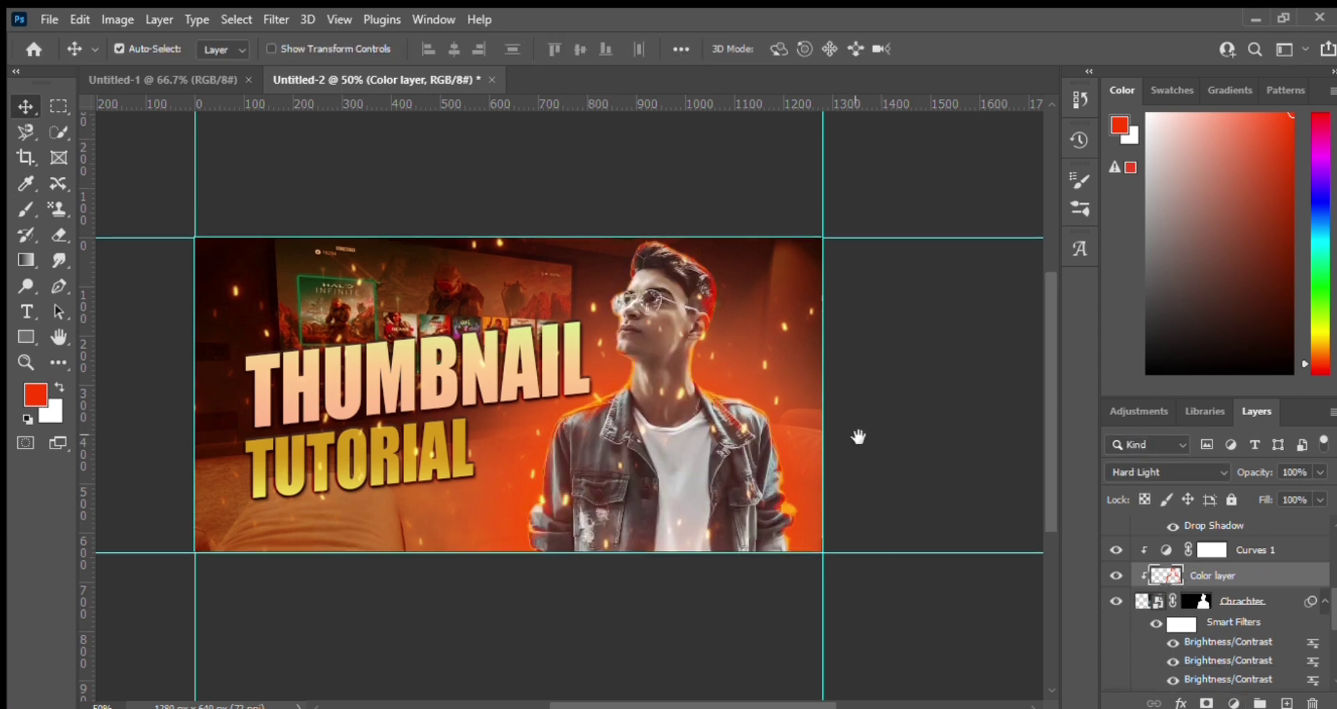
left_click_drag(858, 437, 900, 433)
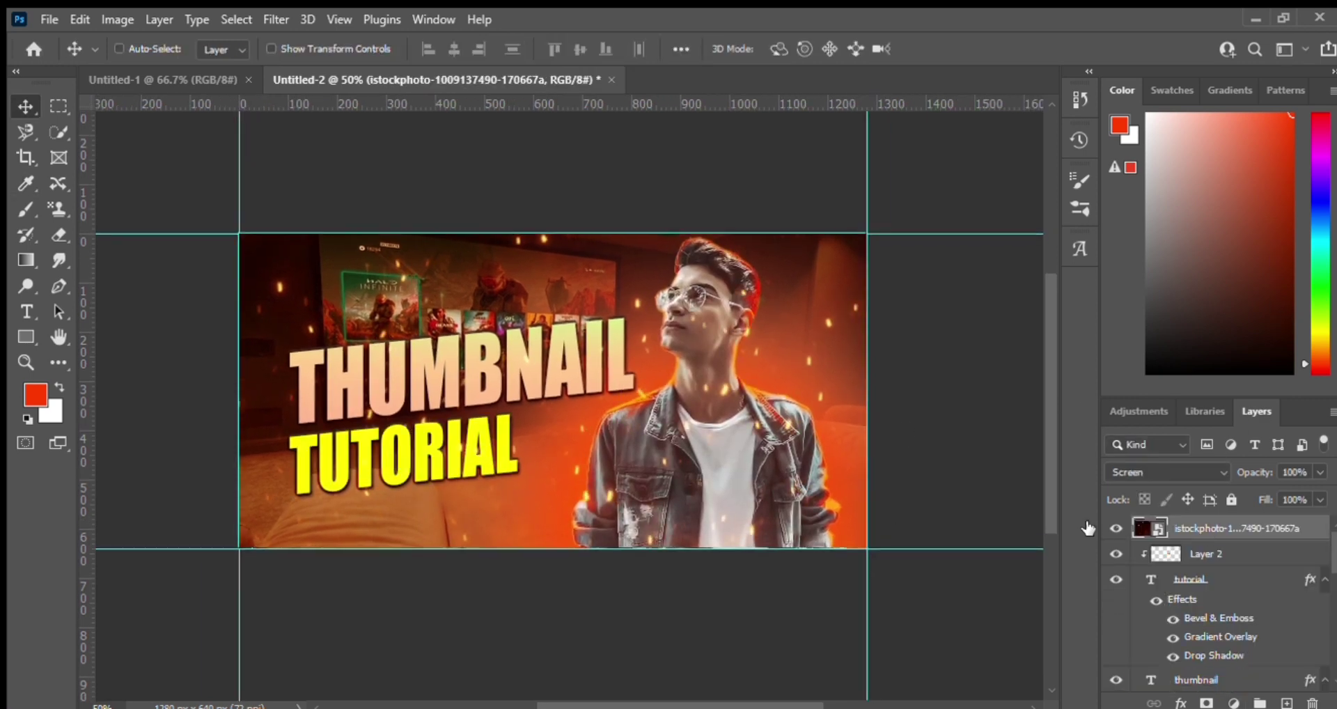
left_click_drag(456, 465, 458, 462)
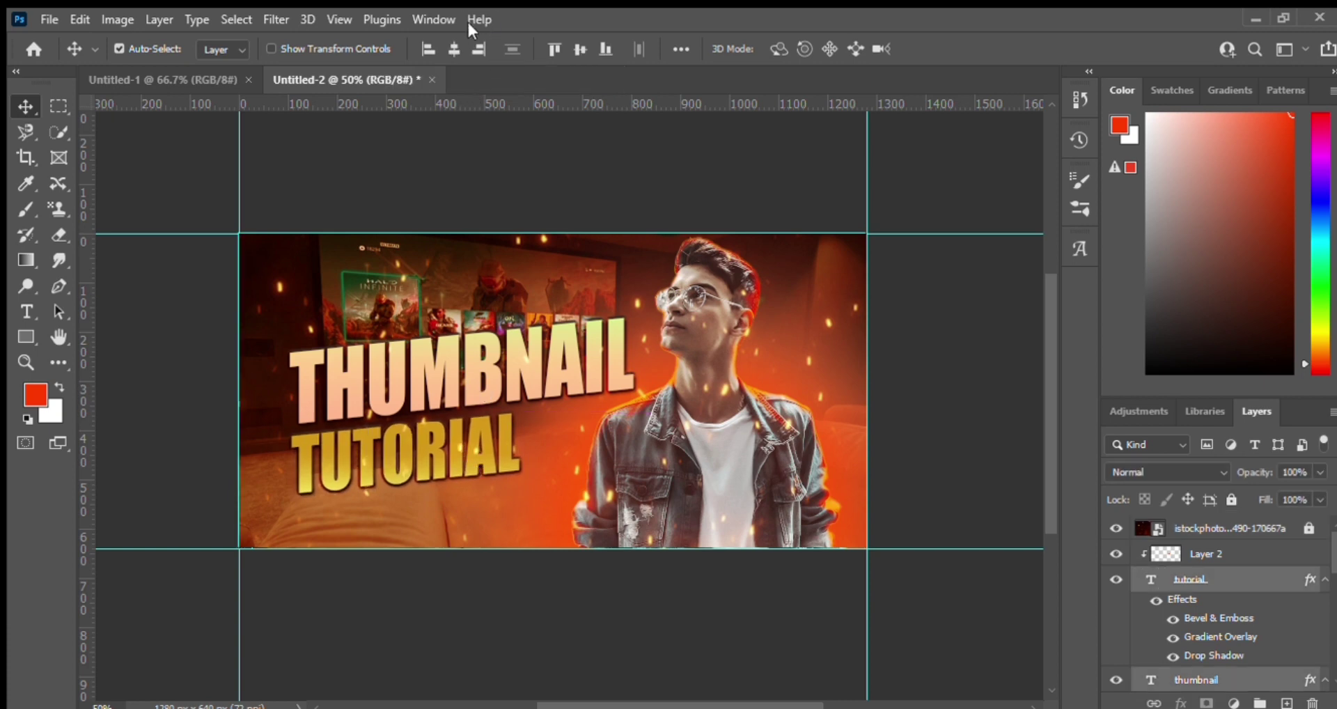
Enlarge the title to about 104% and add an empty layer on top.
key("ctrl+t")
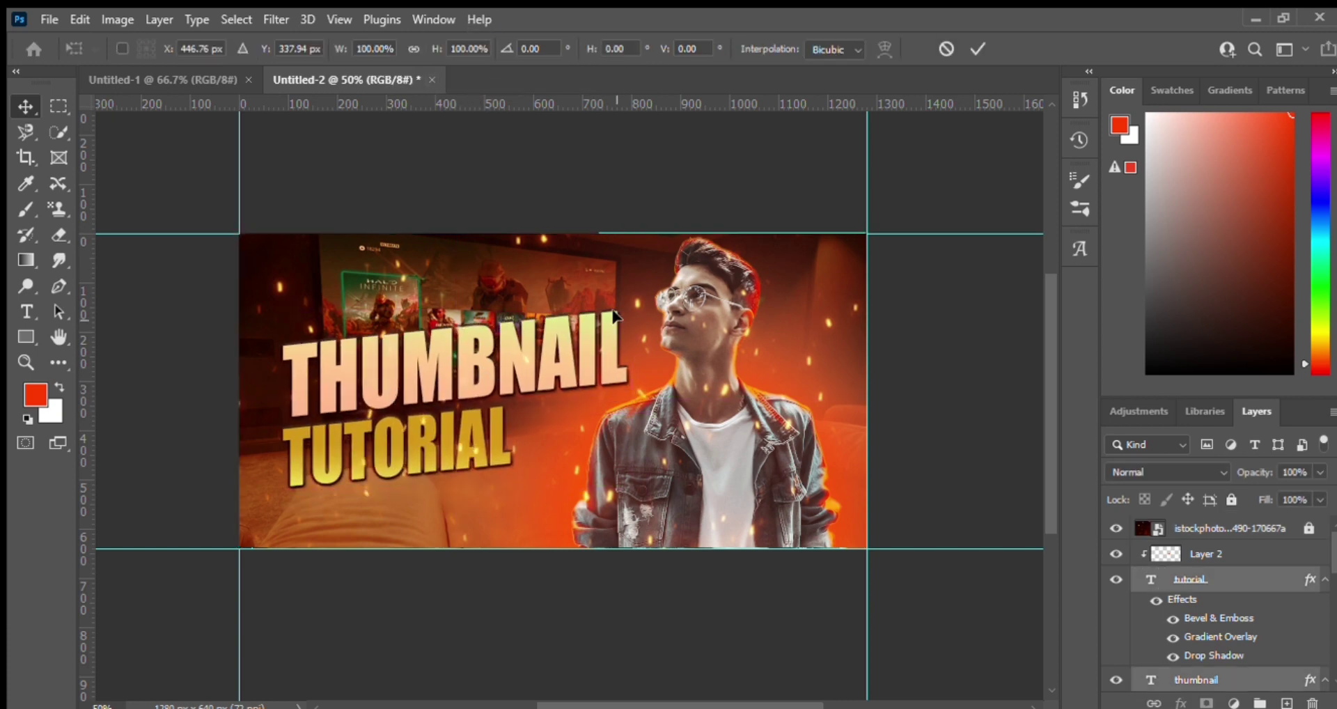
left_click_drag(630, 476, 640, 480)
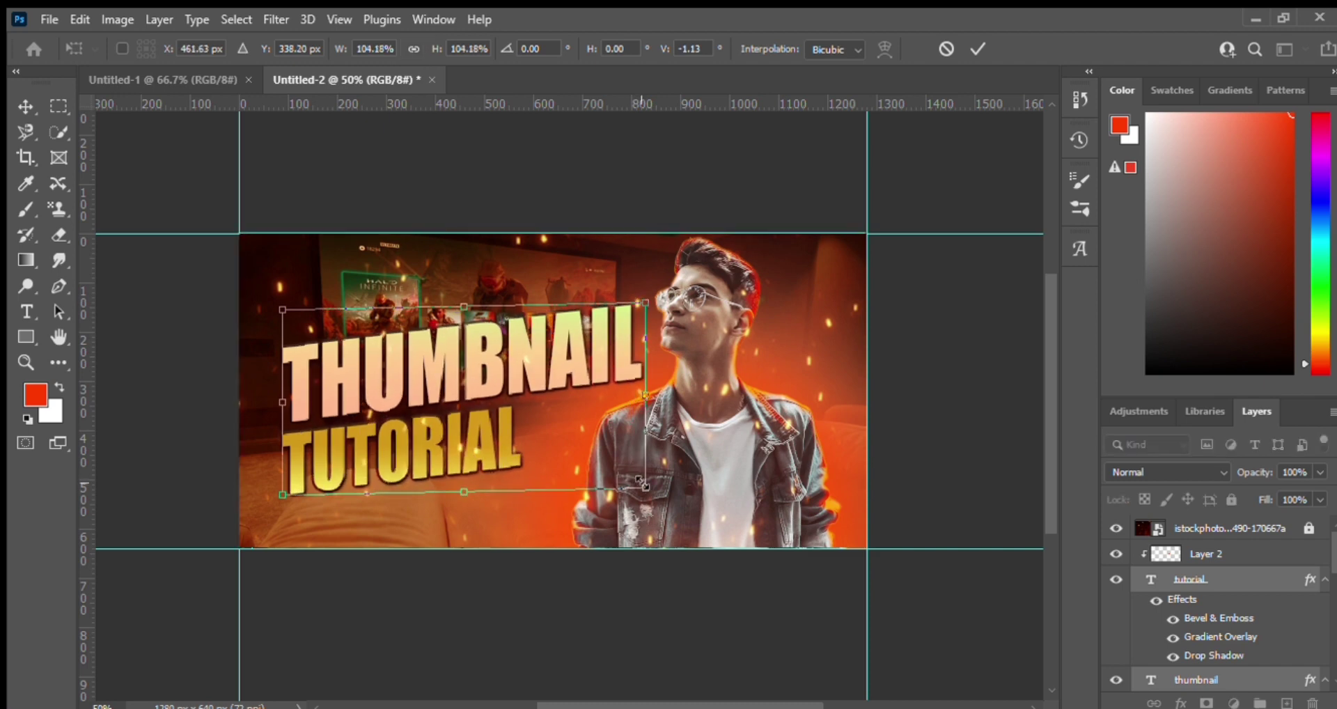
key("Return")
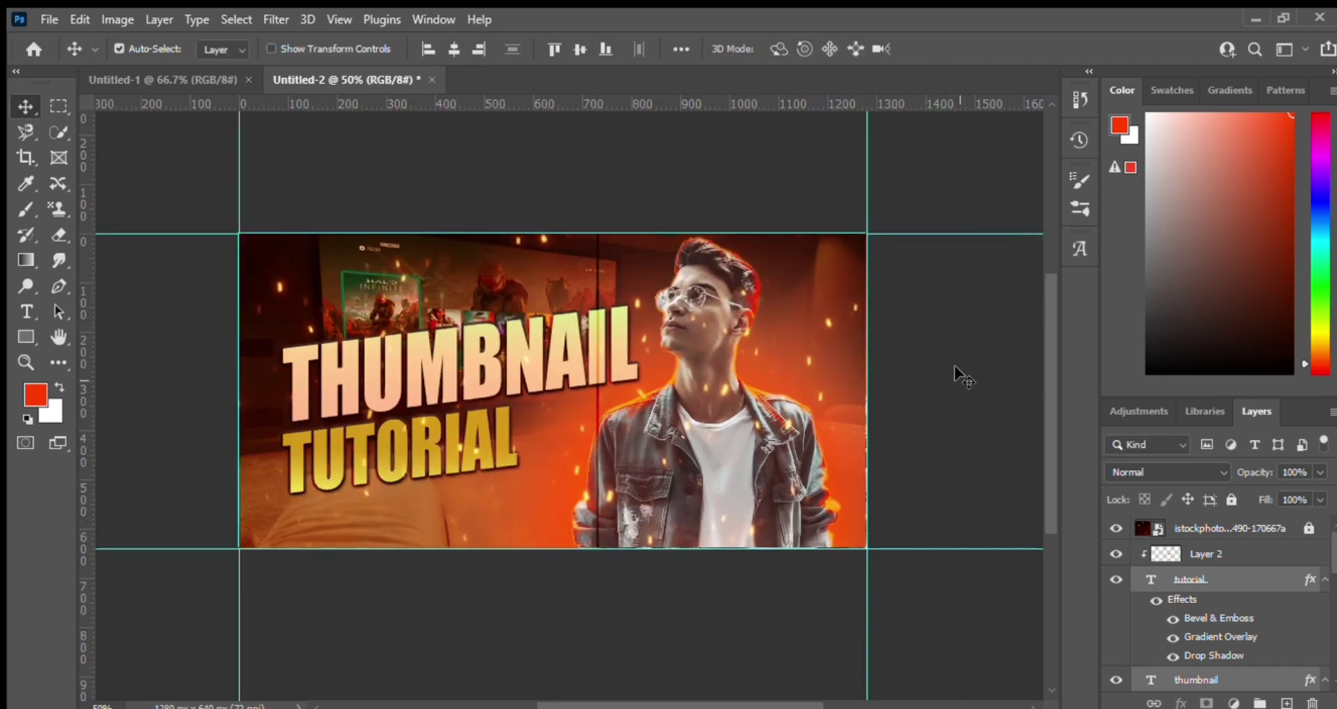
key("ctrl+shift+alt+n")
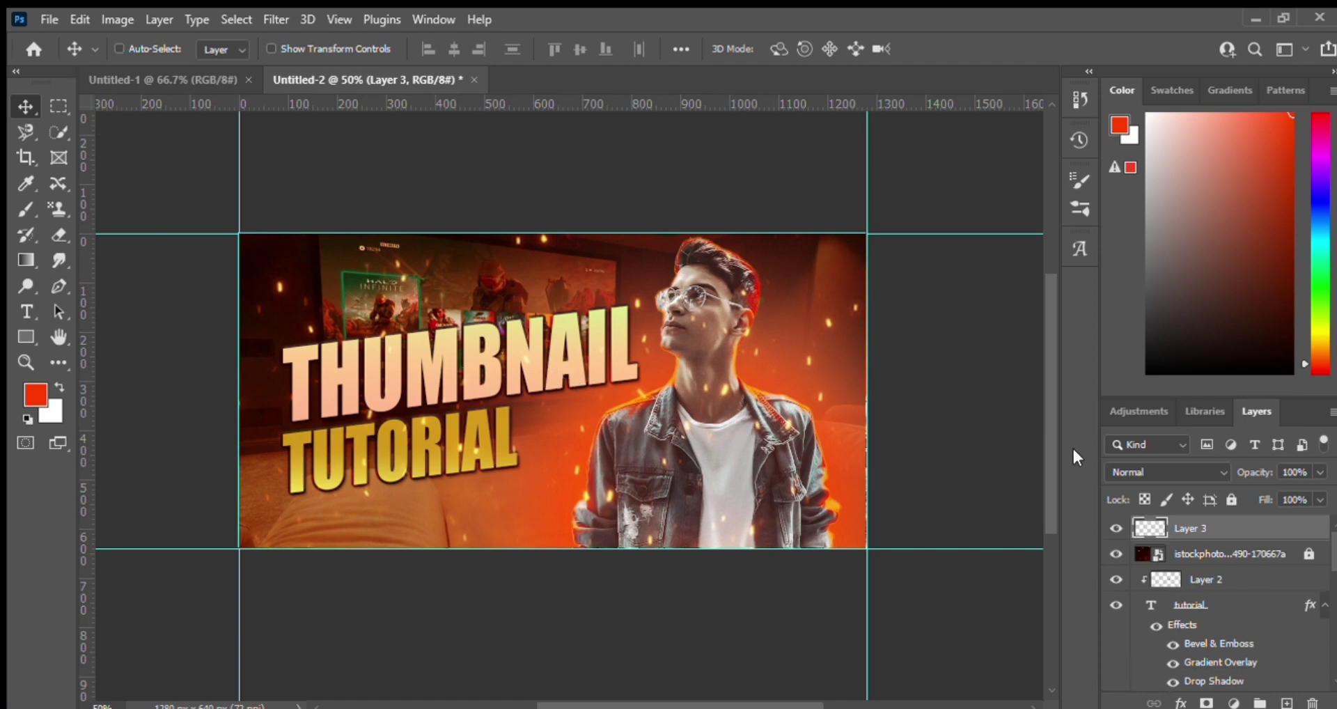
Stamp a merged copy of the composite, then delete it.
key("ctrl+shift+alt+e")
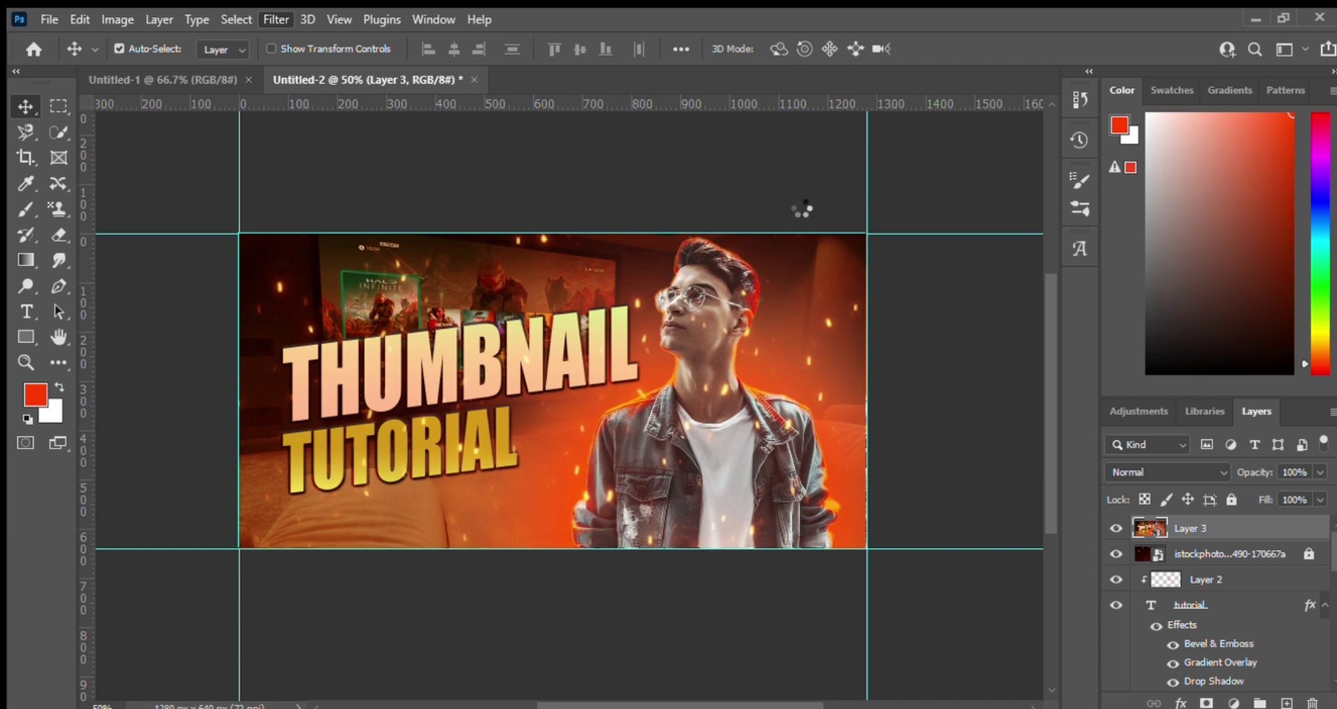
scroll(1219, 613, "down", 2)
scroll(1219, 613, "down", 2)
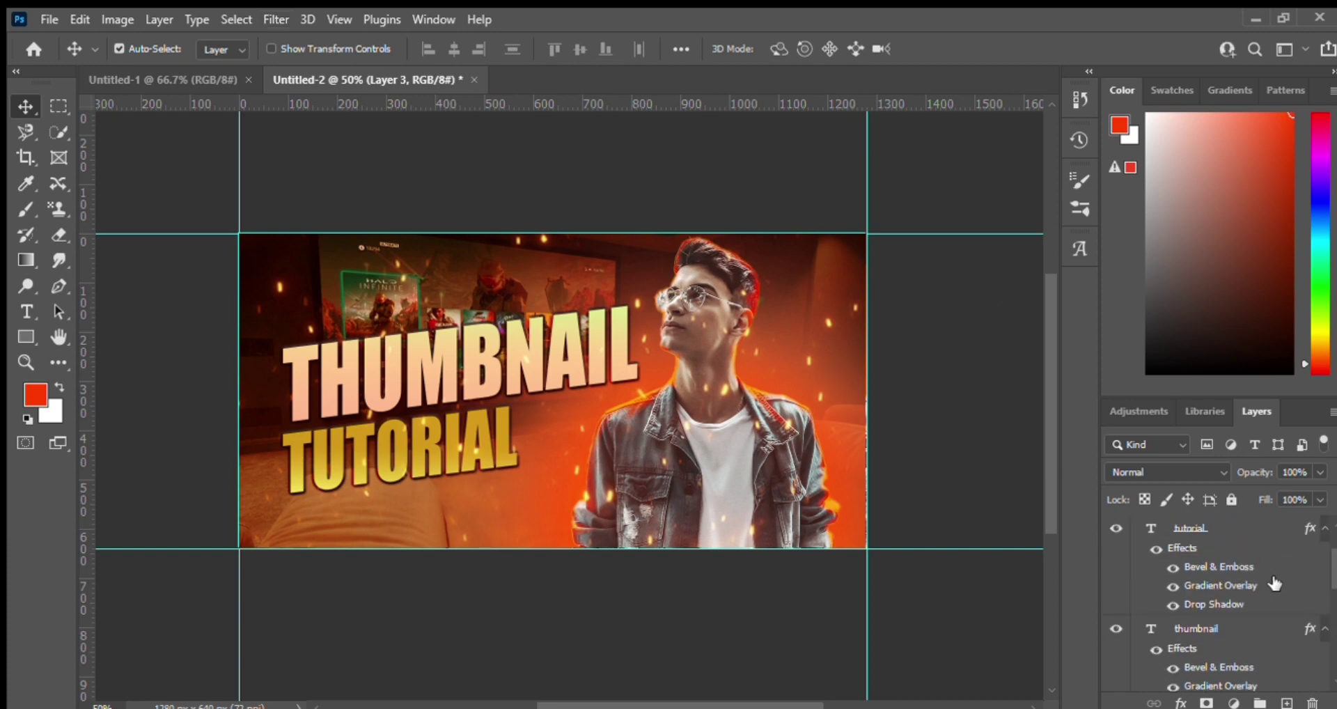
scroll(1226, 557, "up", 4)
key("Delete")
Select the background photo layer and add a new empty layer on top.
scroll(1235, 550, "down", 2)
scroll(1235, 572, "down", 3)
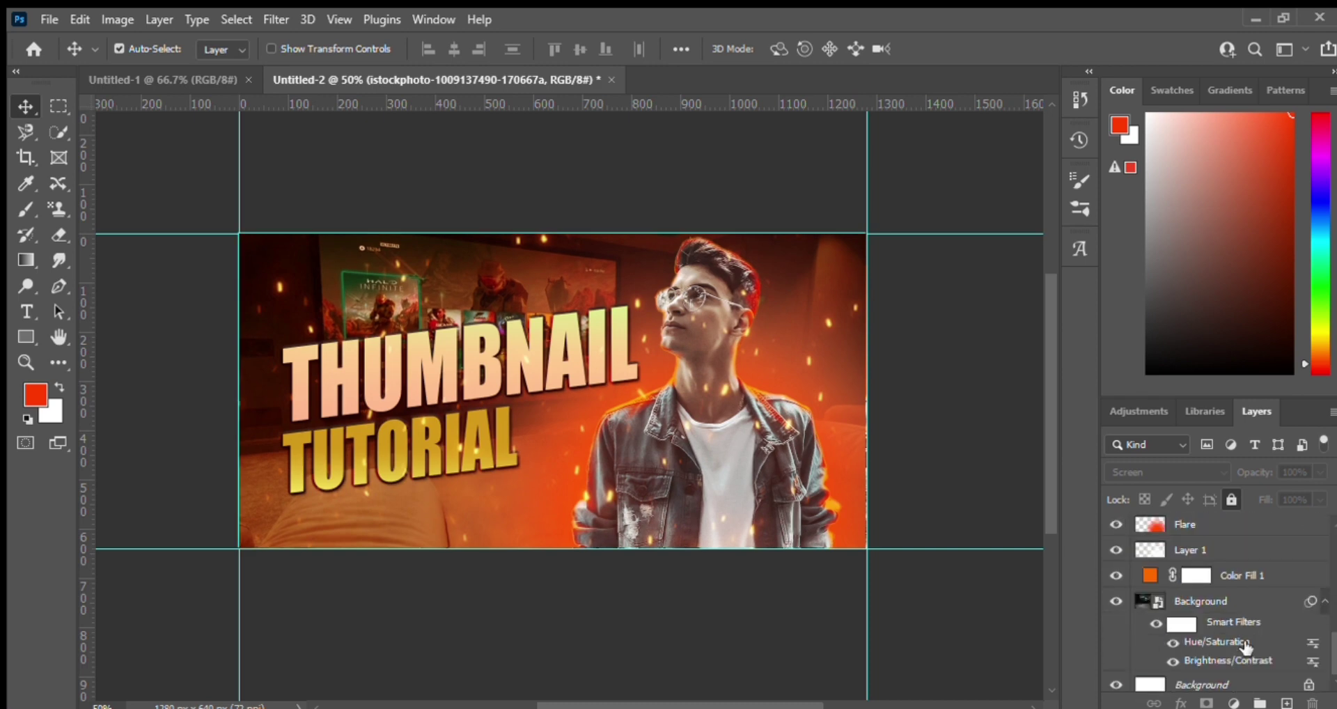
left_click(1205, 601)
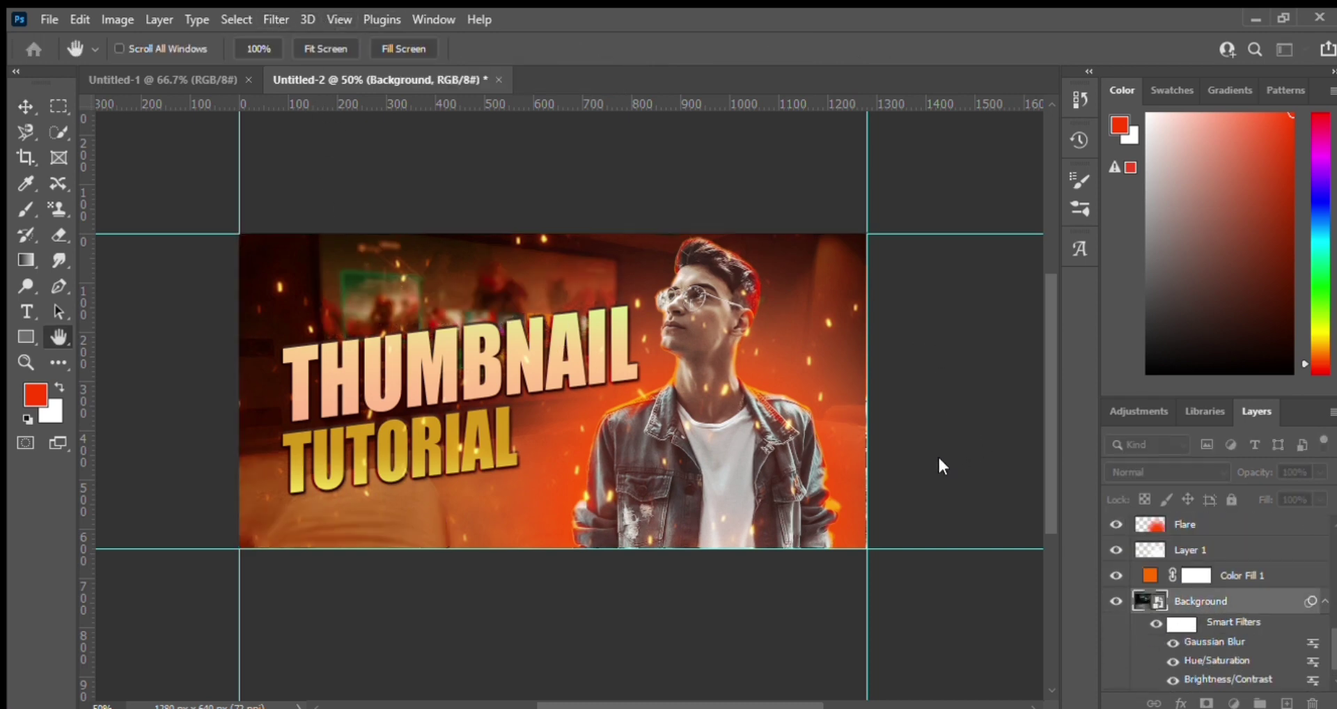
key("Return")
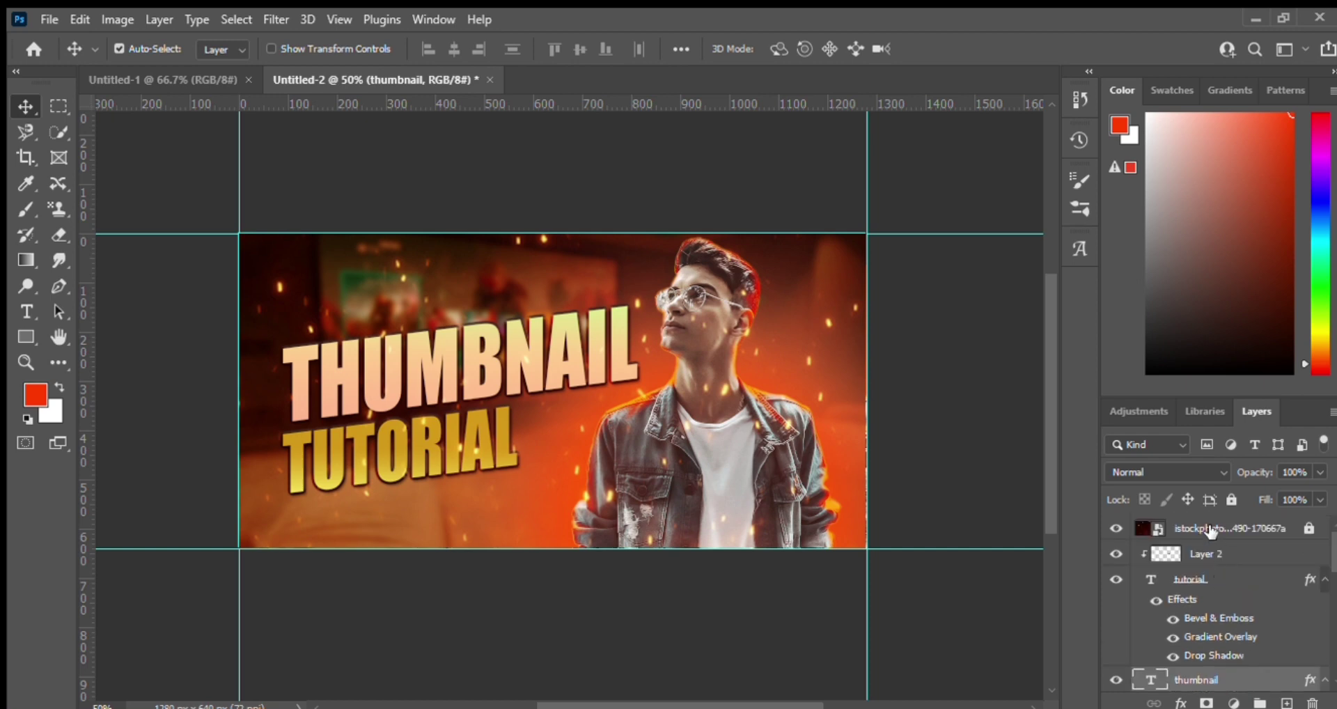
left_click(1287, 702)
Stamp all visible layers into Layer 3 with Ctrl+Alt+Shift+E.
key("ctrl+alt+shift+e")
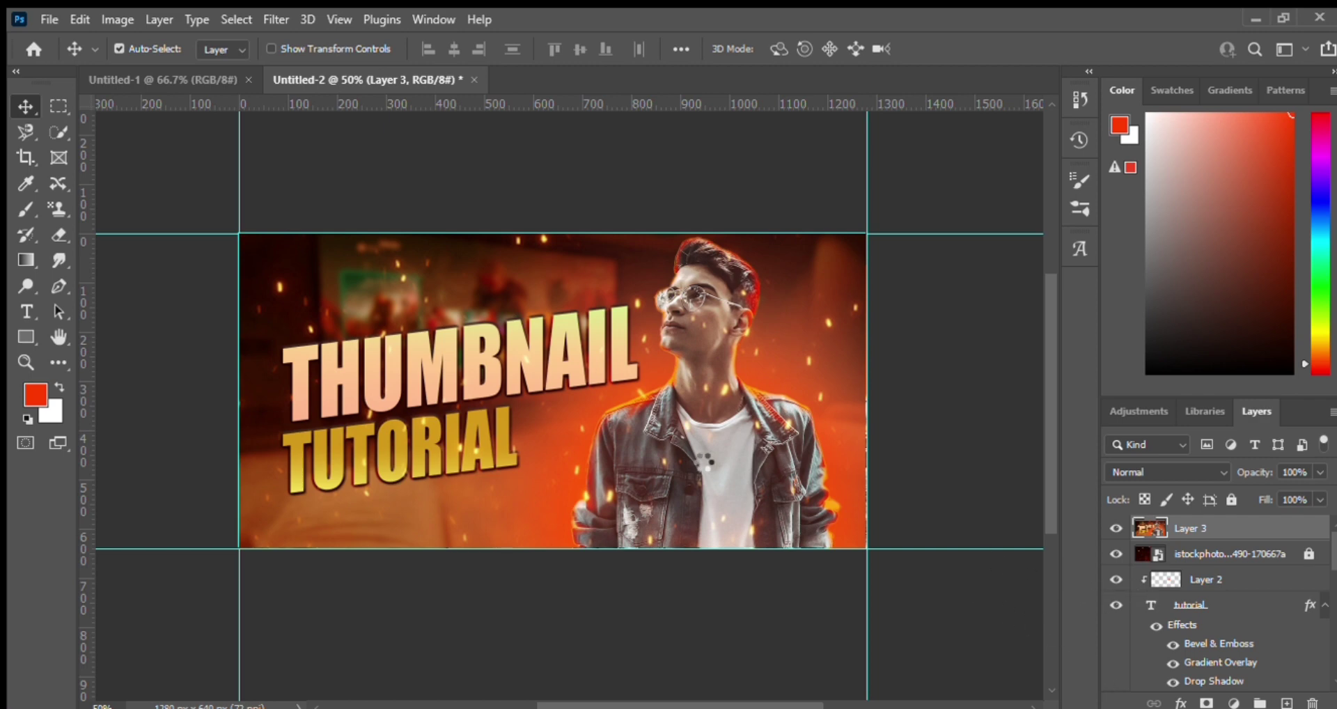
Apply the warmer, brighter, higher-contrast Camera Raw grade to Layer 3.
left_click(939, 392)
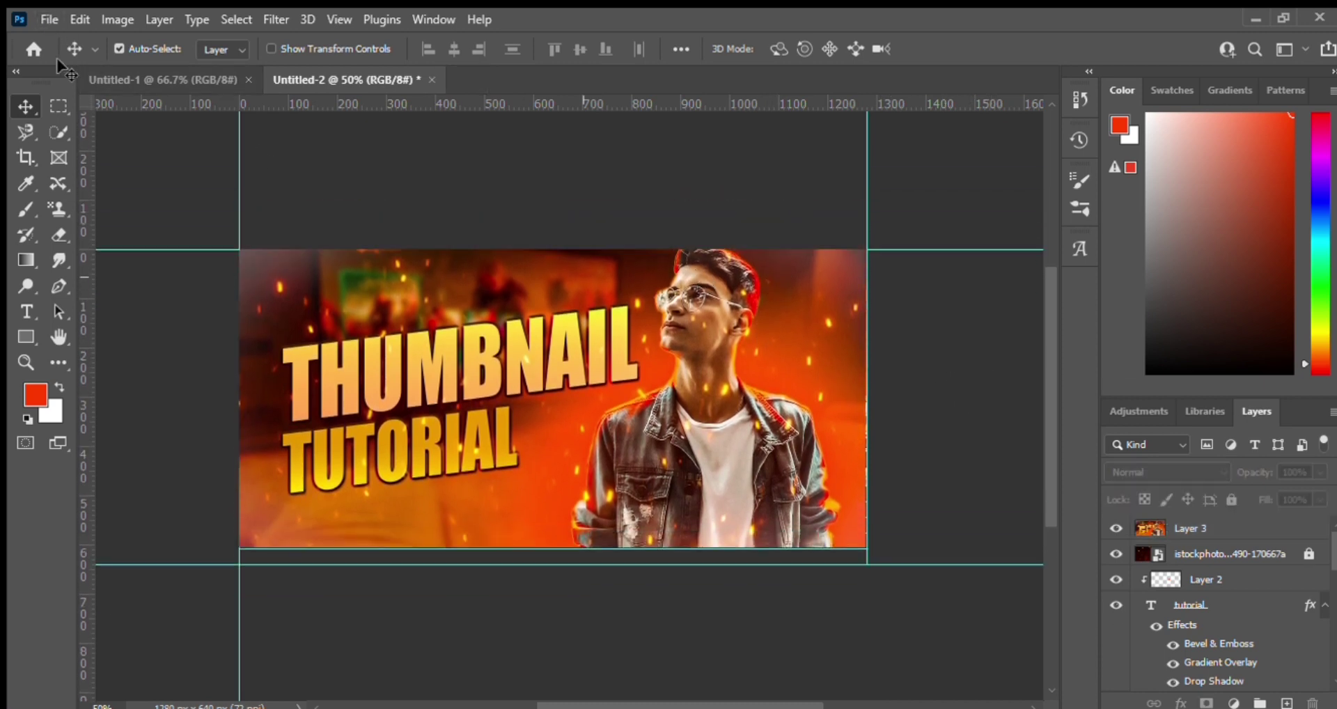
scroll(95, 331, "up", 2)
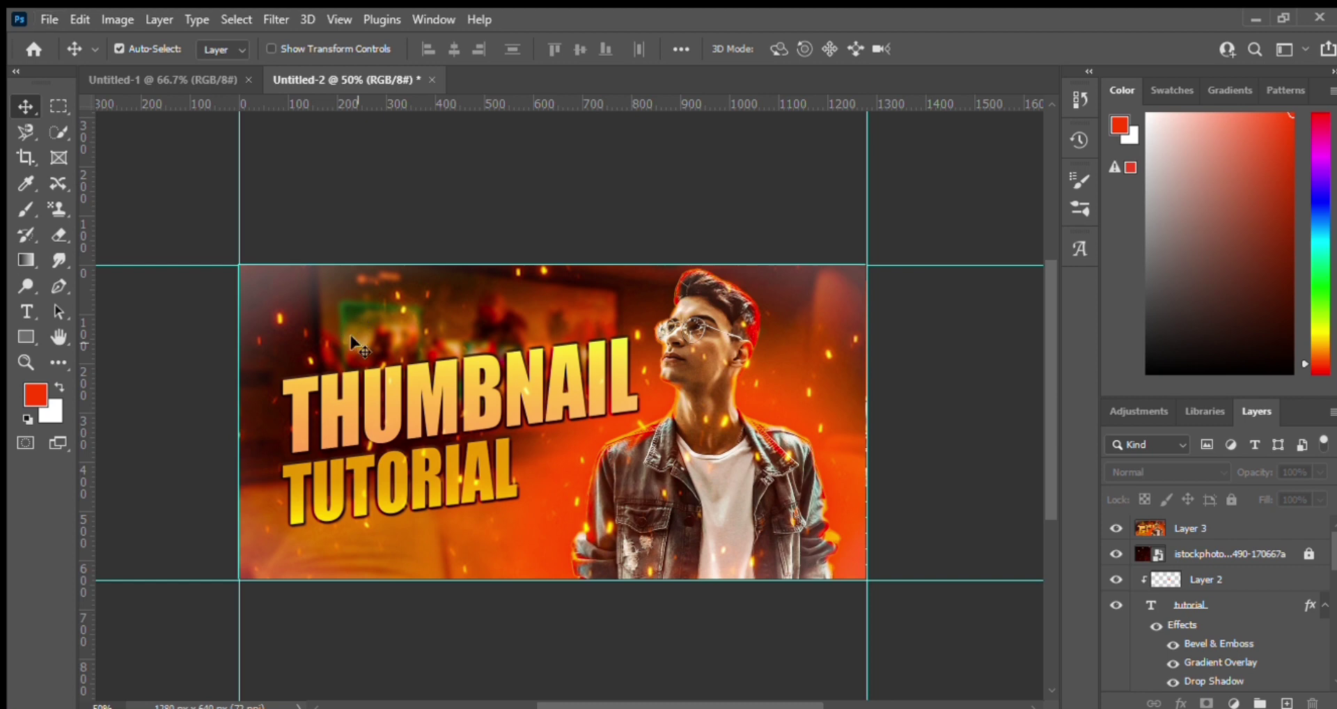
left_click_drag(635, 371, 629, 371)
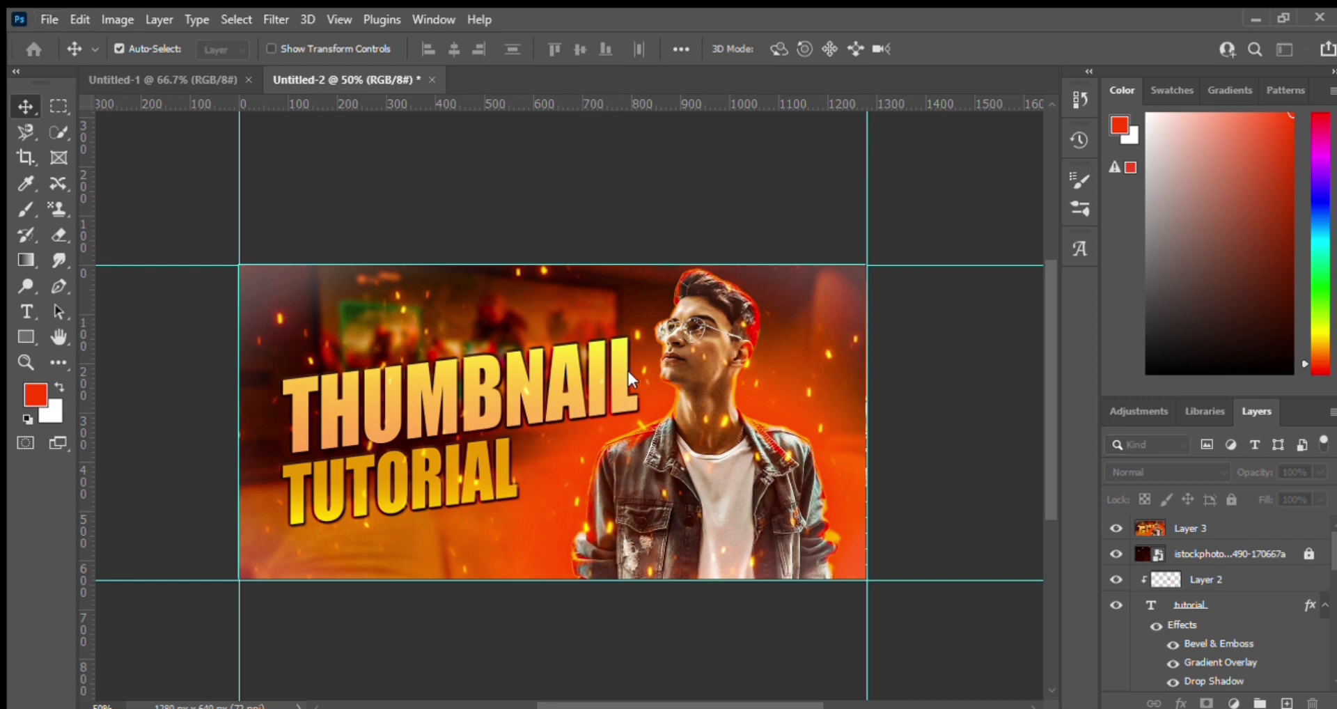